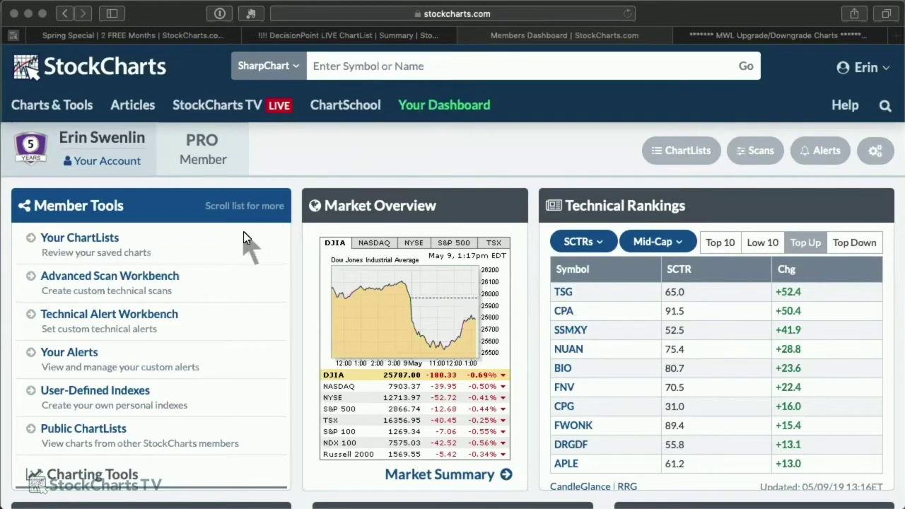
# Step: Open the '01 - Dow Industrials - Daily Chart' ($INDU) from the DecisionPoint LIVE ChartList
pyautogui.click(86, 239)
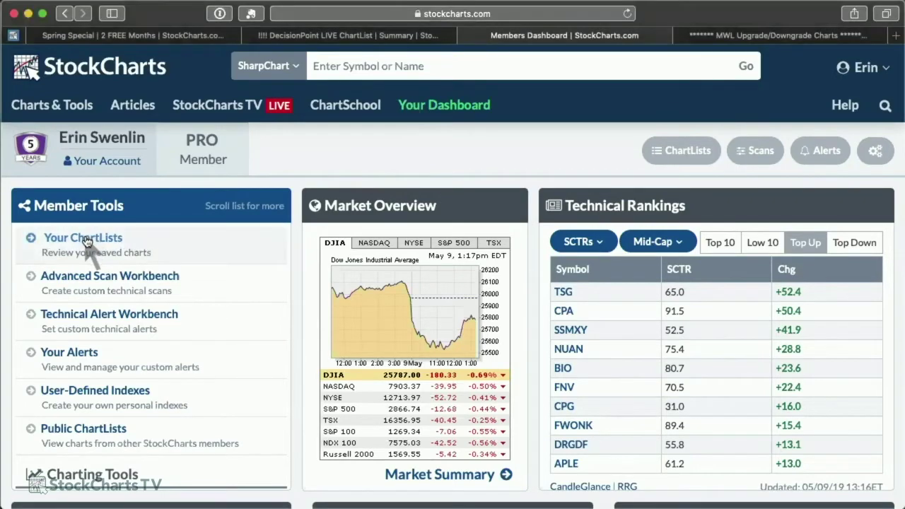
pyautogui.click(84, 238)
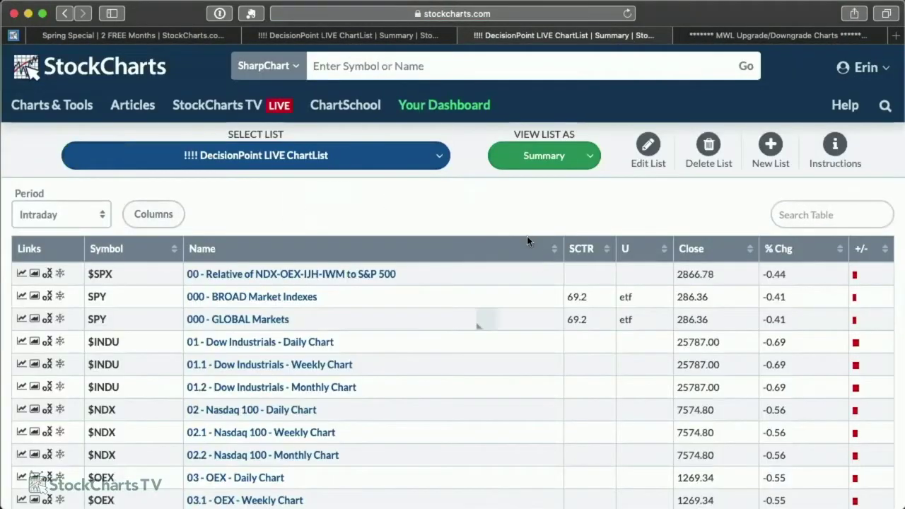
pyautogui.scroll(-5, 460, 323)
pyautogui.scroll(5, 441, 286)
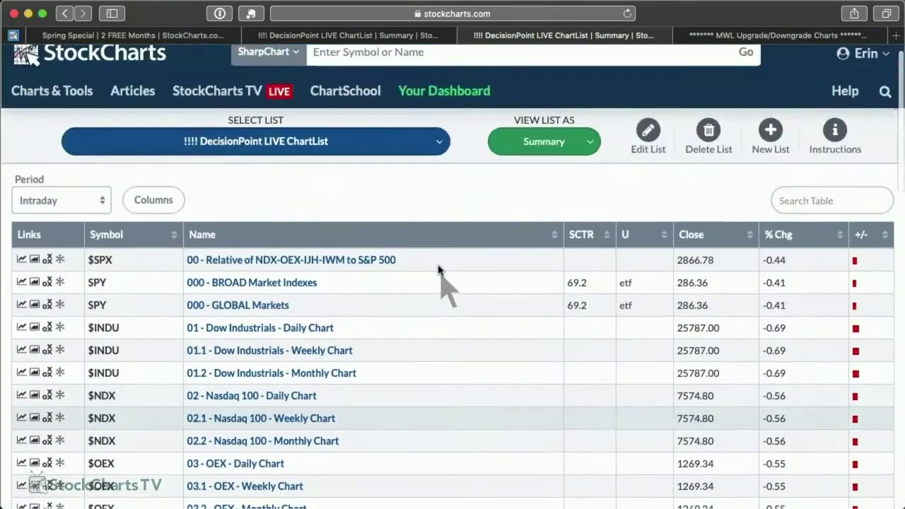
pyautogui.scroll(1, 438, 269)
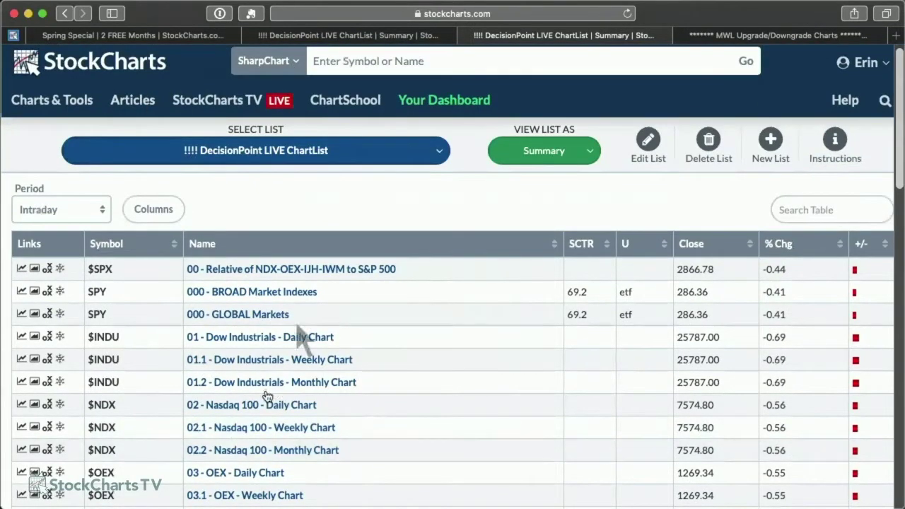
pyautogui.scroll(-3, 368, 212)
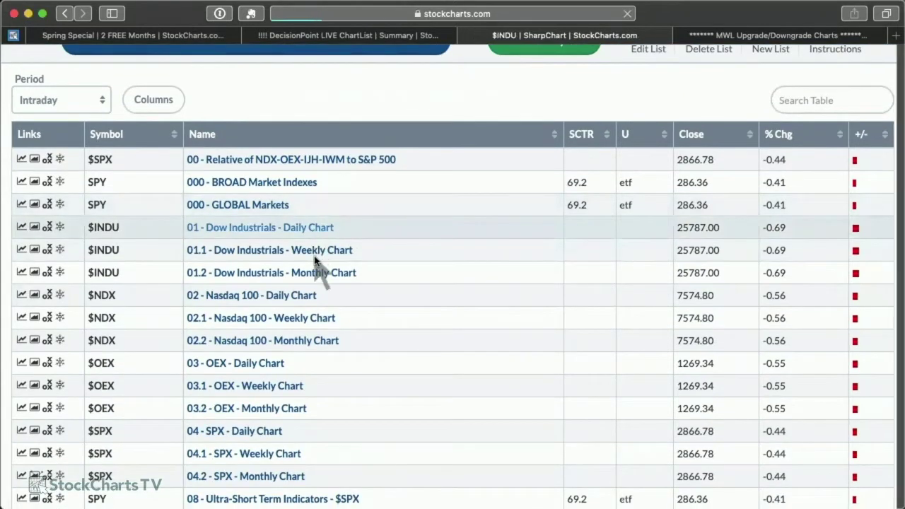
pyautogui.scroll(-3, 314, 309)
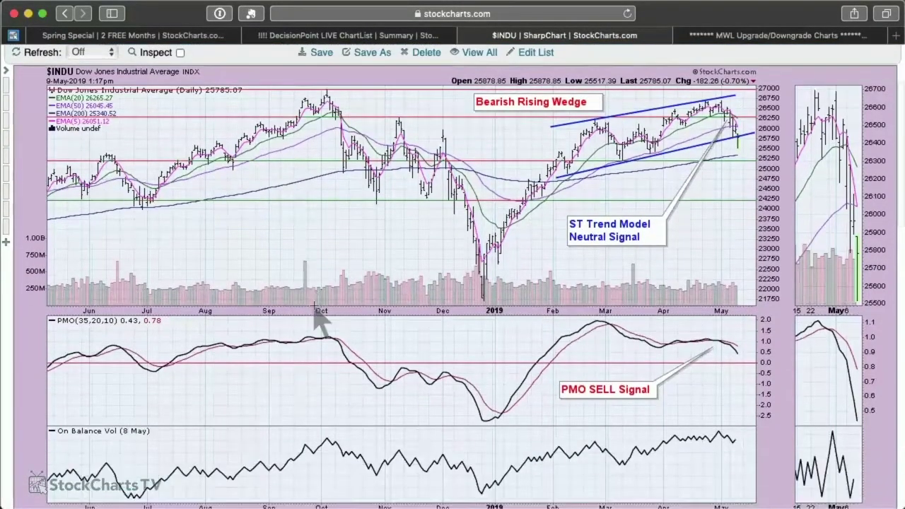
pyautogui.scroll(5, 317, 262)
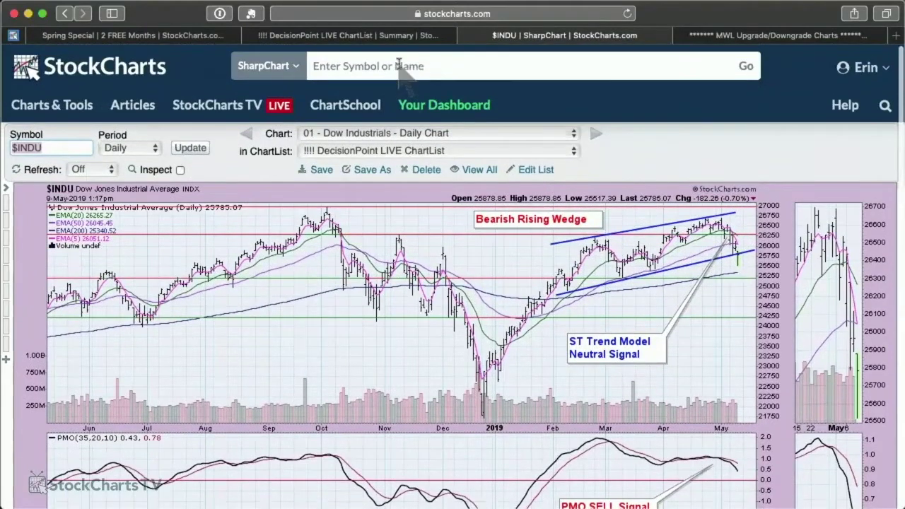
pyautogui.click(399, 65)
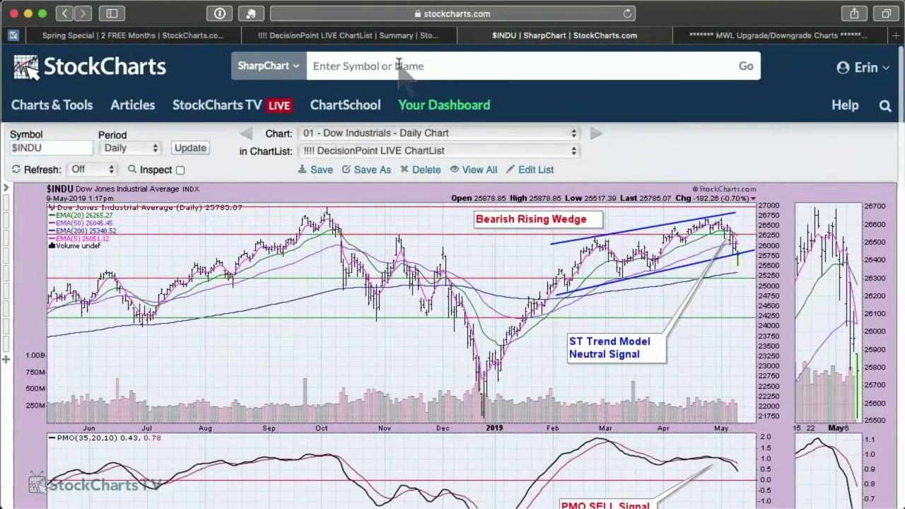
# Step: Load the PENN (Penn National Gaming) daily SharpChart and scroll down to its Chart Attributes
pyautogui.write('penn')
pyautogui.press('Return')
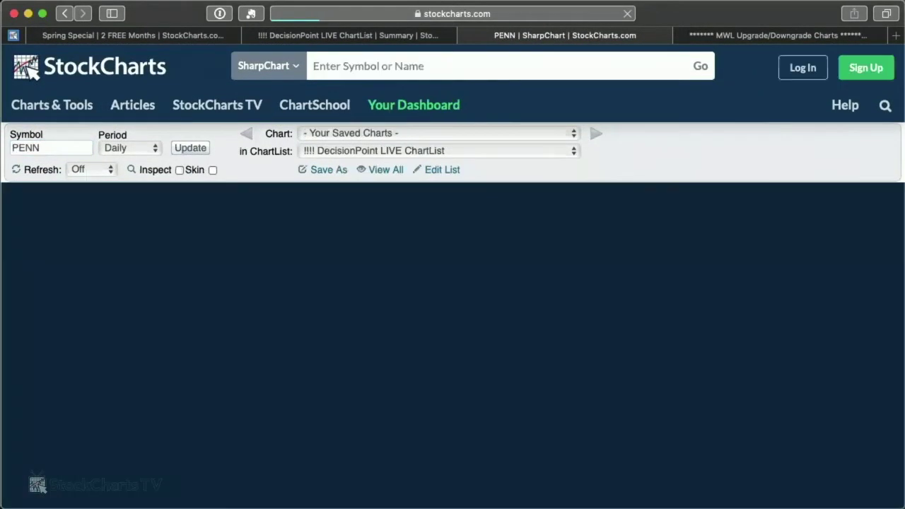
pyautogui.scroll(-3, 343, 134)
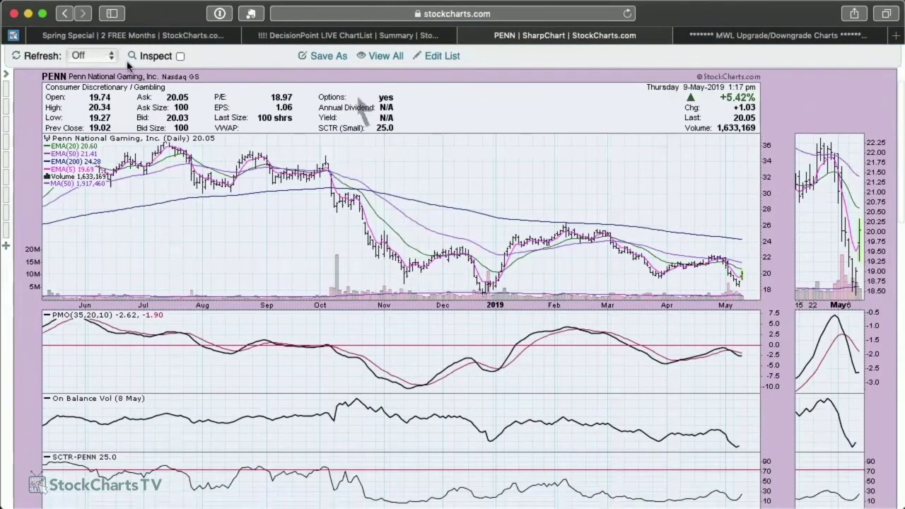
pyautogui.scroll(-1, 136, 145)
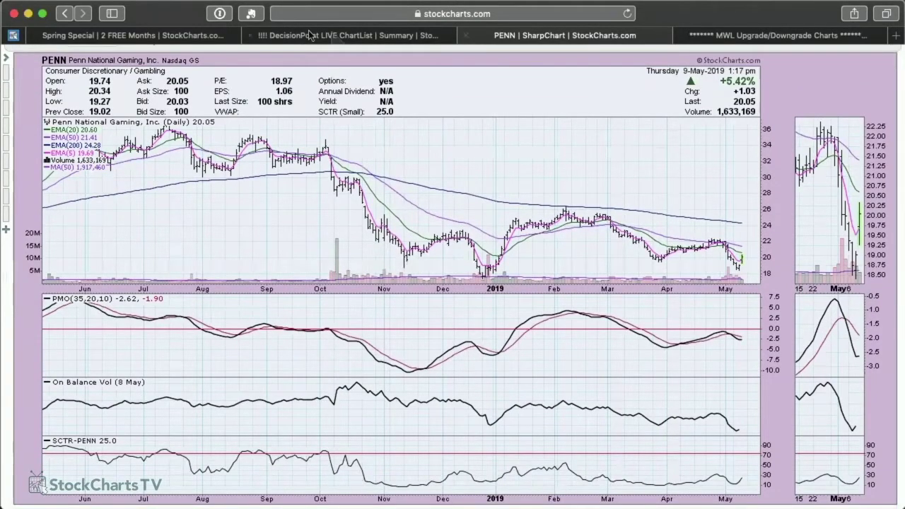
pyautogui.scroll(-10, 177, 125)
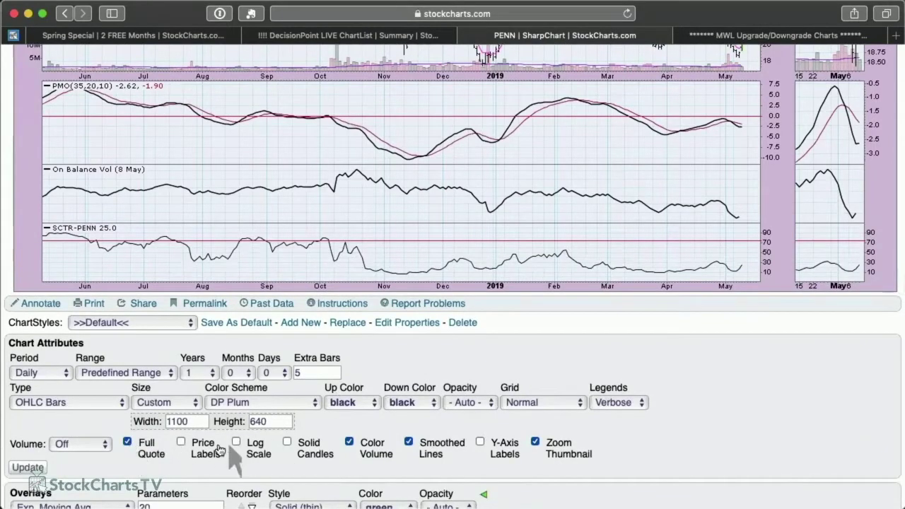
pyautogui.scroll(12, 801, 369)
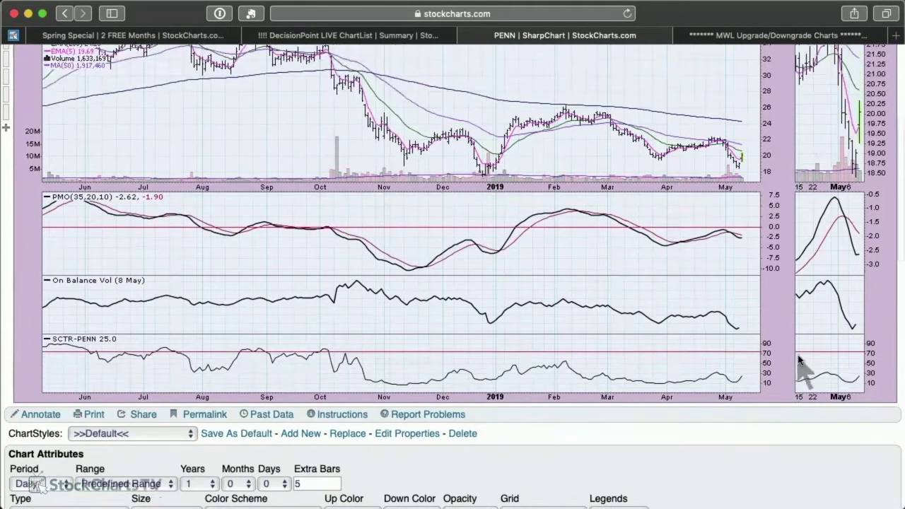
pyautogui.scroll(-12, 692, 401)
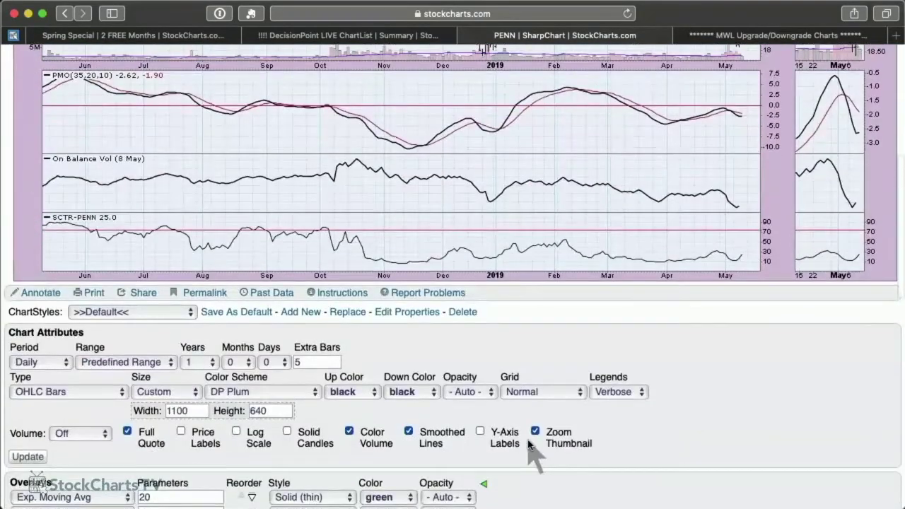
pyautogui.scroll(10, 544, 395)
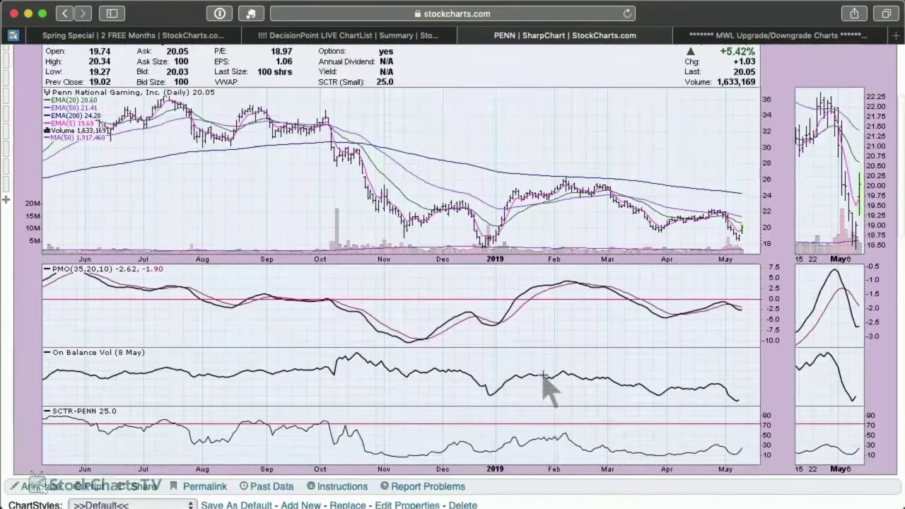
pyautogui.scroll(-1, 543, 375)
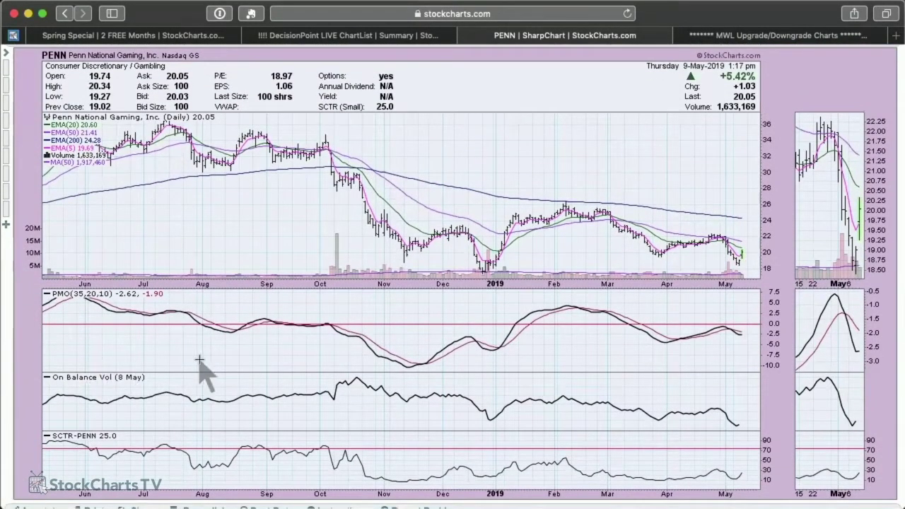
pyautogui.scroll(-4, 199, 361)
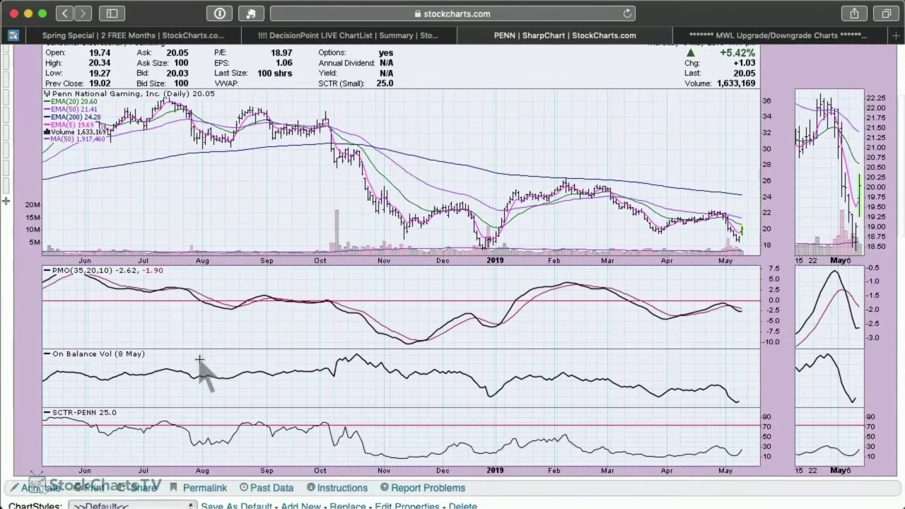
pyautogui.scroll(-3, 199, 360)
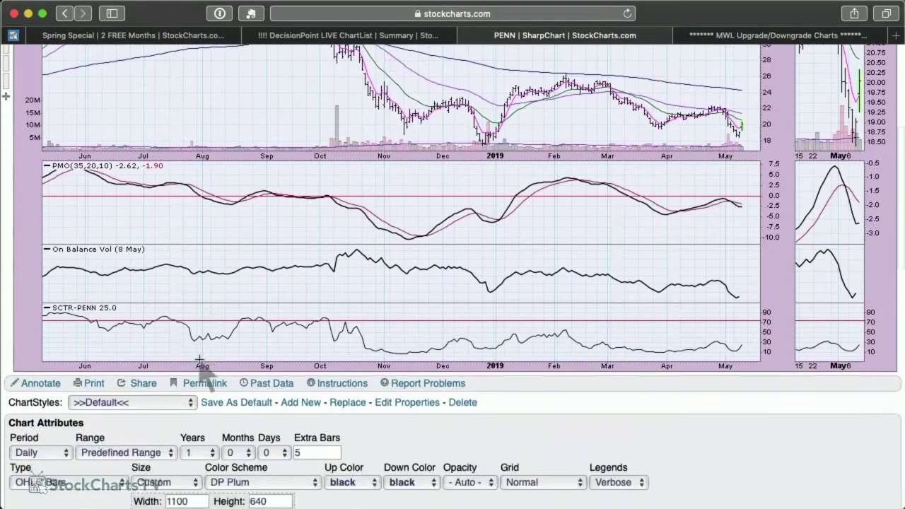
pyautogui.scroll(-6, 200, 361)
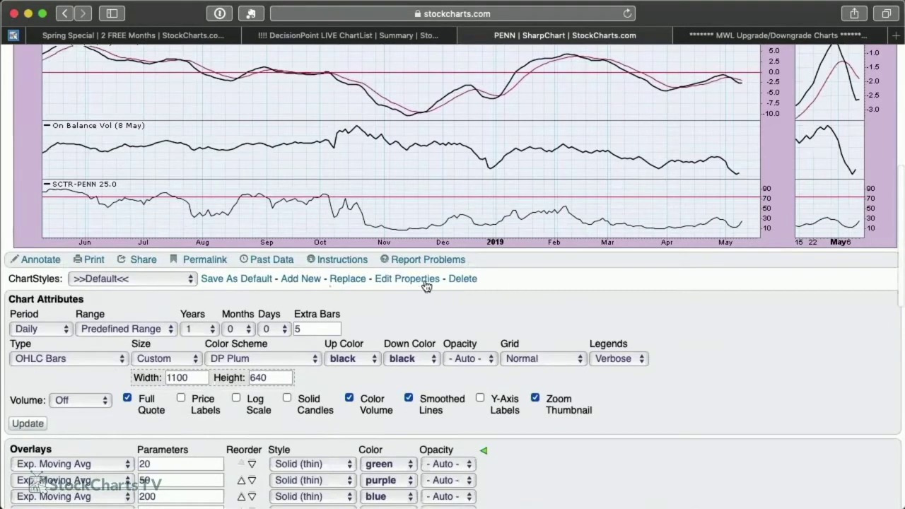
# Step: Apply the John Murphy predefined ChartStyle to PENN, adding a PENN:$SPX panel and 50/200-day MAs
pyautogui.click(140, 279)
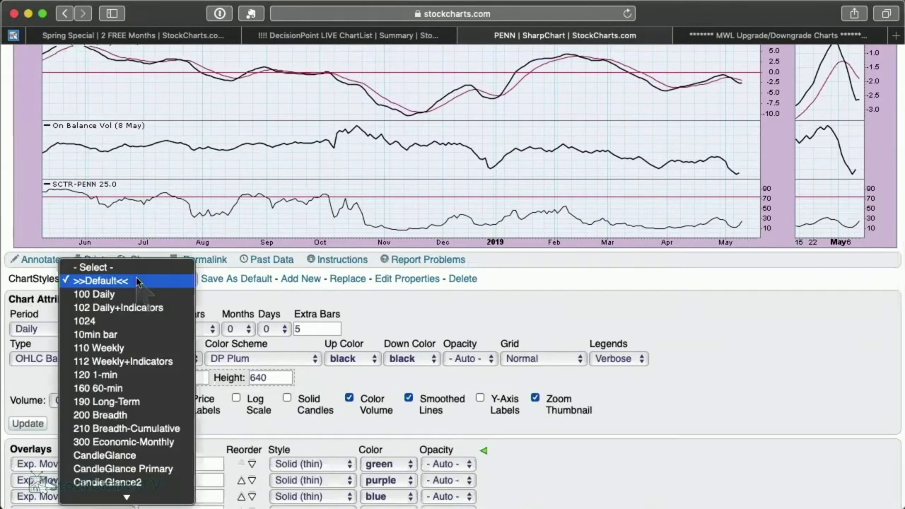
pyautogui.scroll(-4, 130, 344)
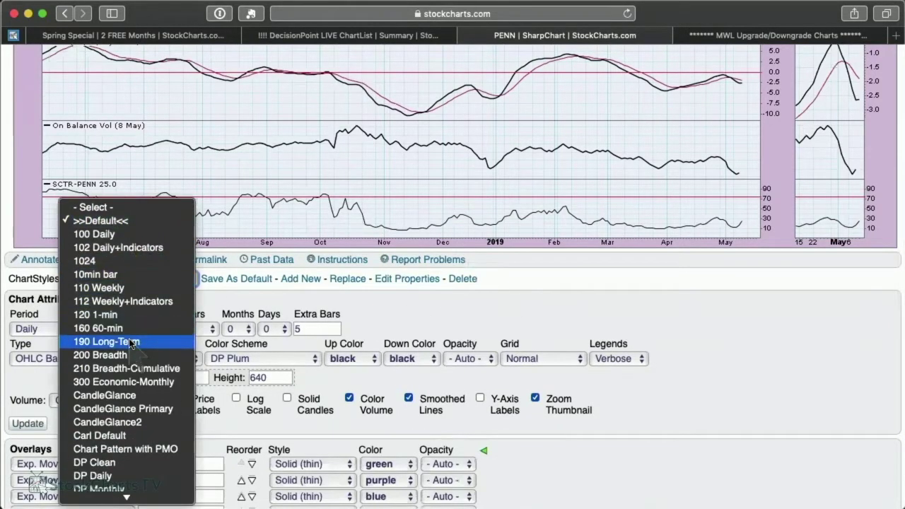
pyautogui.scroll(-15, 130, 343)
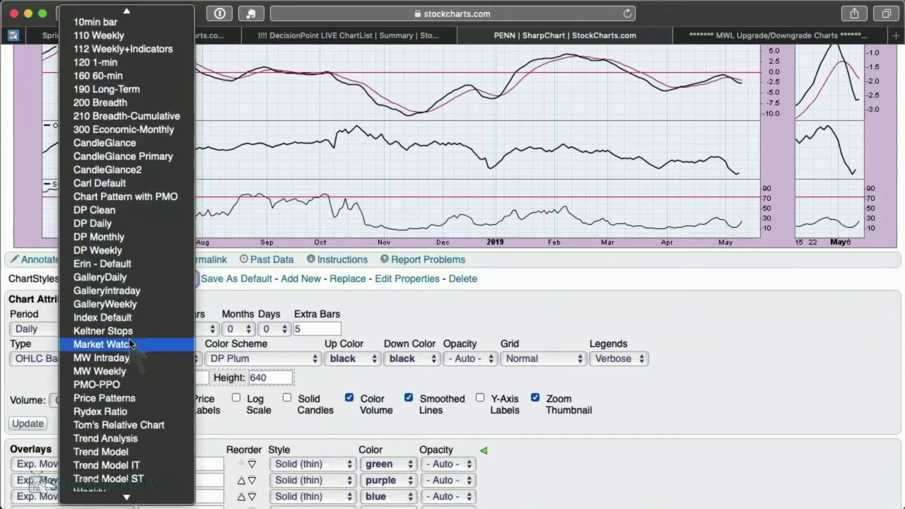
pyautogui.scroll(-10, 130, 343)
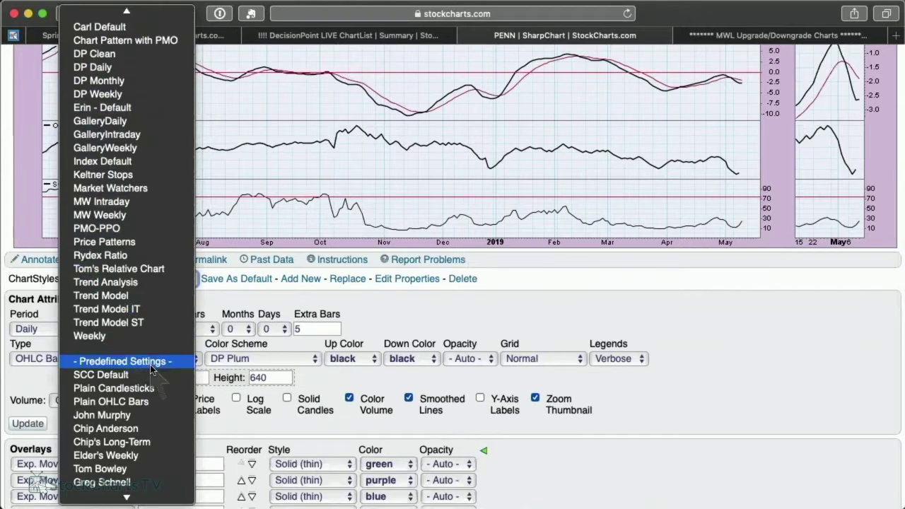
pyautogui.scroll(-1, 151, 370)
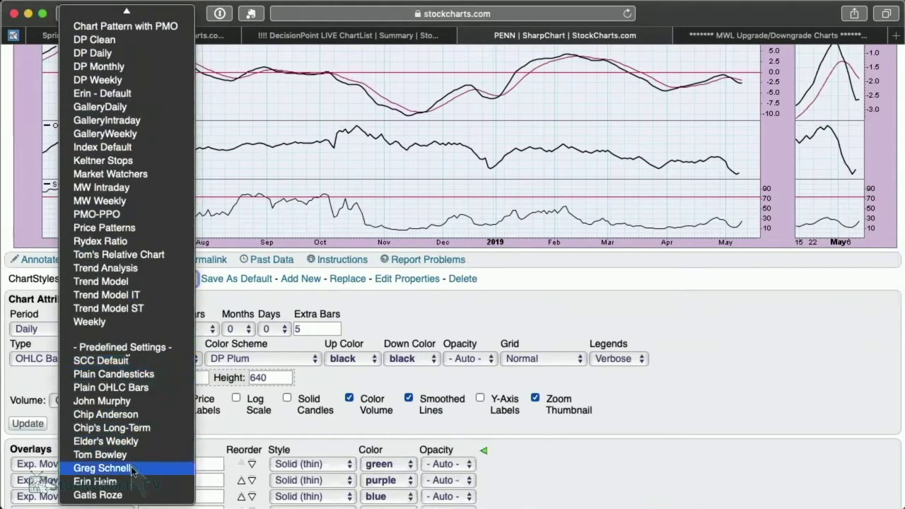
pyautogui.click(125, 400)
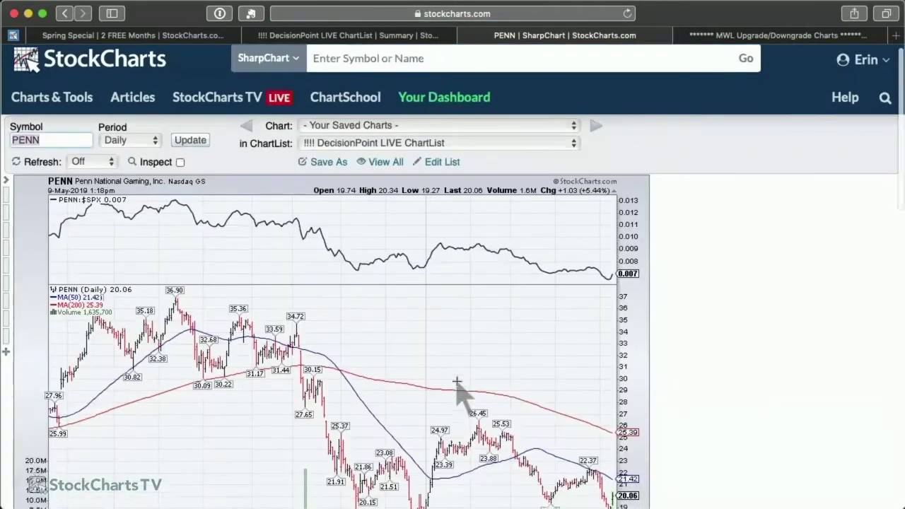
pyautogui.scroll(-4, 458, 388)
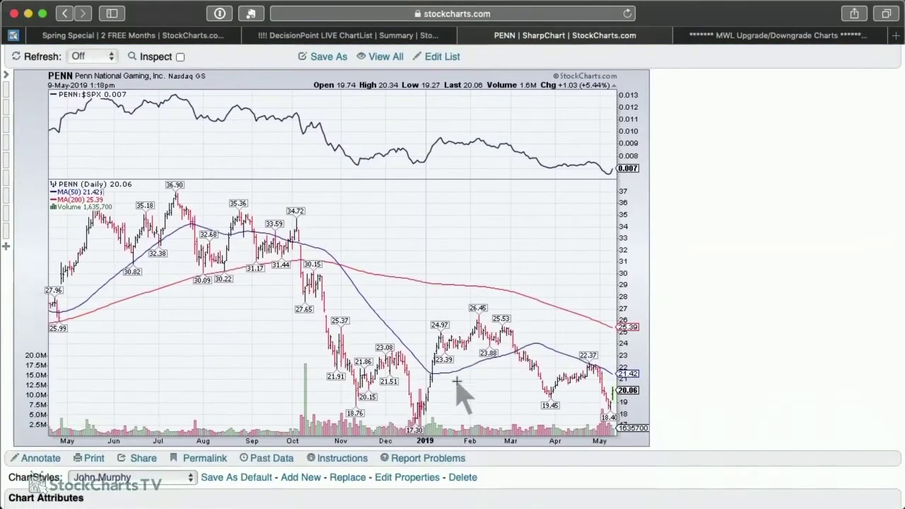
pyautogui.scroll(-5, 458, 387)
# Step: Switch PENN to the Tom Bowley style with Sunset candlesticks, MACD, RSI(14) and Full Stochastics
pyautogui.click(113, 333)
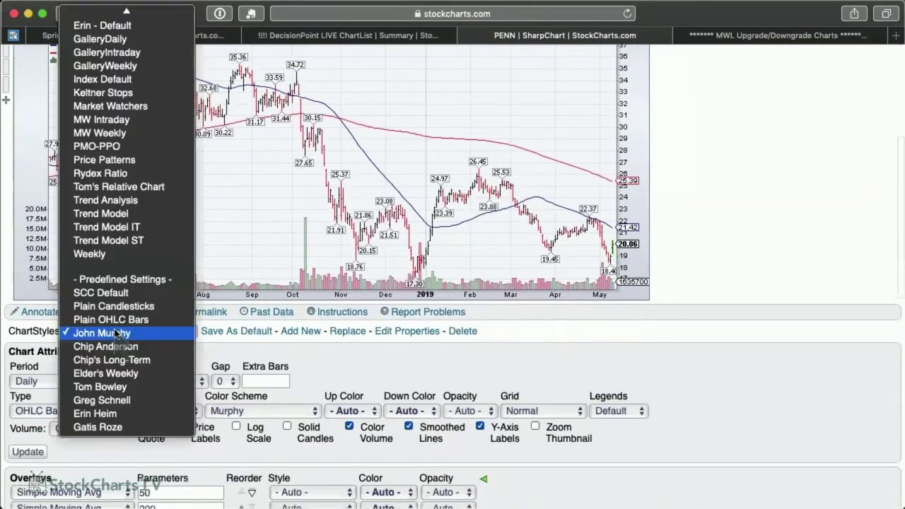
pyautogui.click(104, 386)
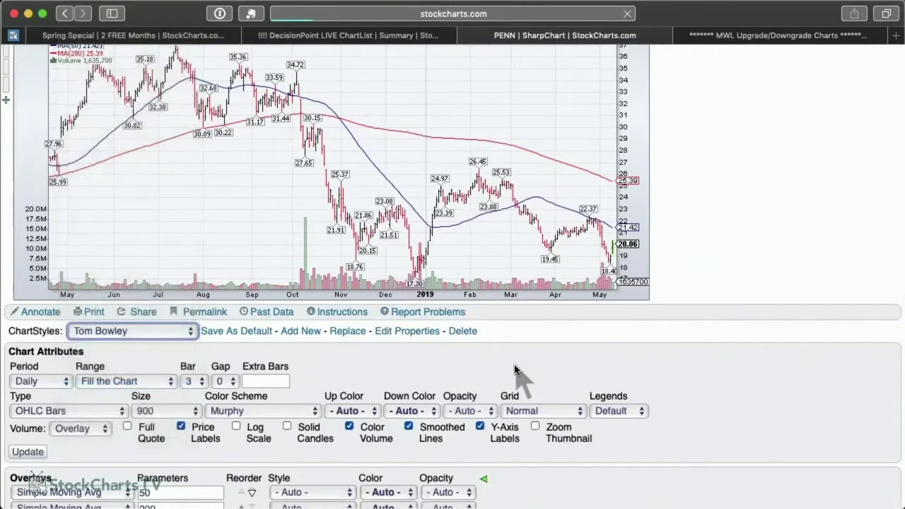
pyautogui.scroll(-3, 516, 364)
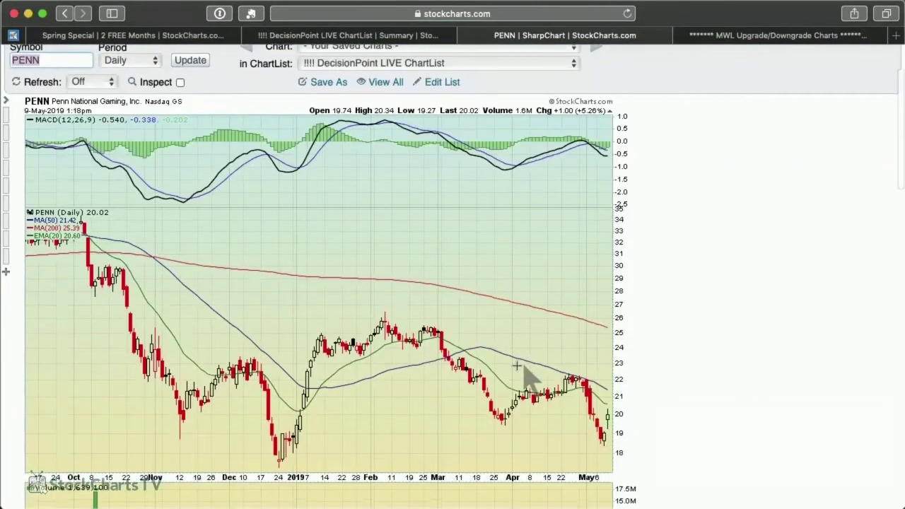
pyautogui.scroll(-3, 484, 371)
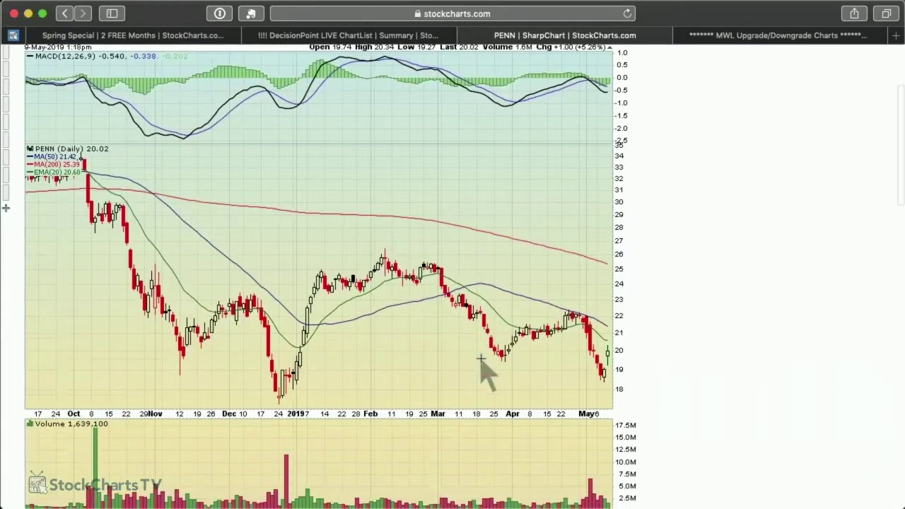
pyautogui.scroll(-12, 481, 362)
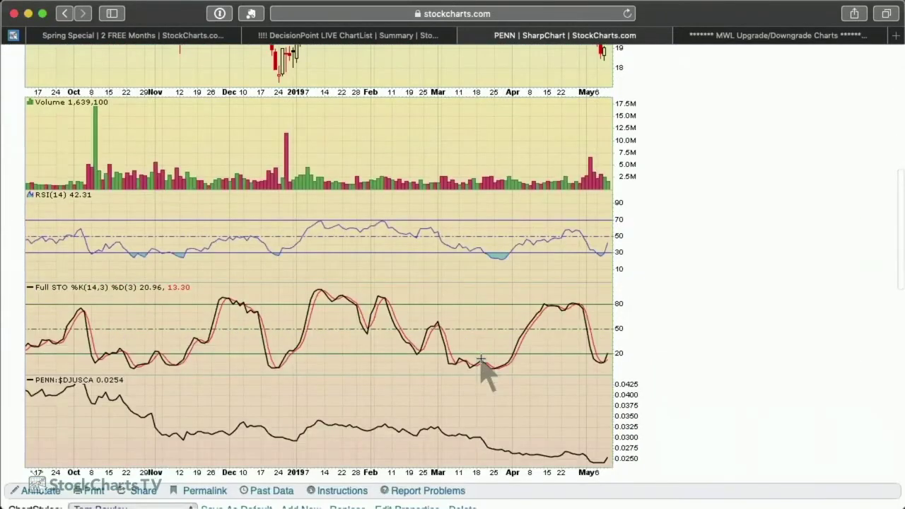
pyautogui.scroll(-6, 481, 361)
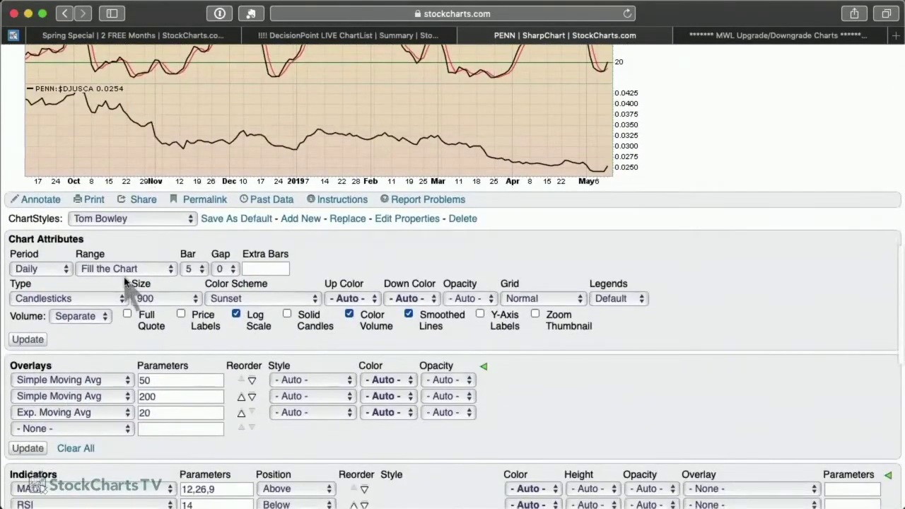
pyautogui.click(135, 219)
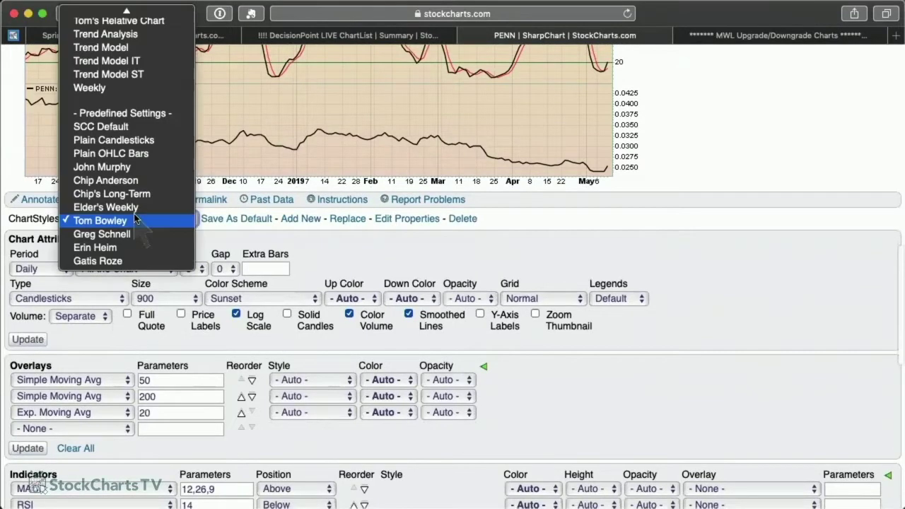
# Step: Apply the Erin Heim ChartStyle: DP Plum OHLC bars with 20/50/200 EMAs, PMO and SCTR
pyautogui.click(134, 247)
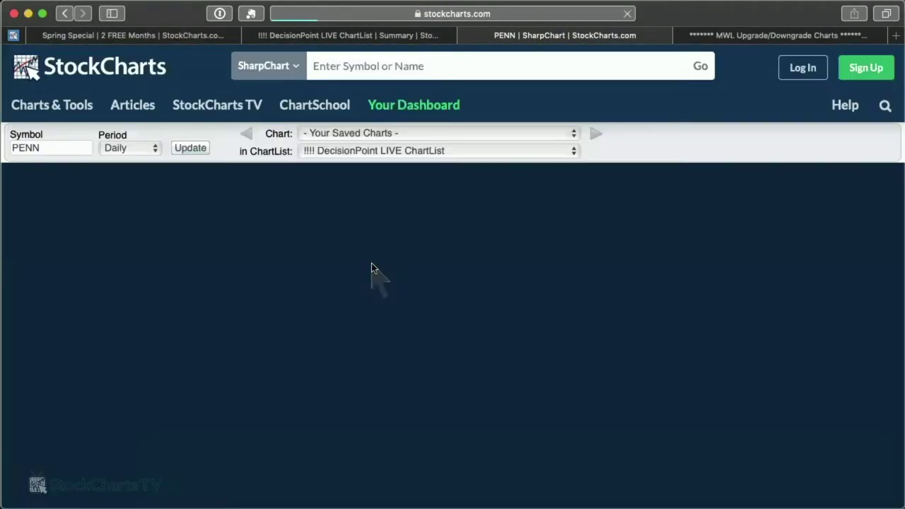
pyautogui.scroll(-5, 537, 282)
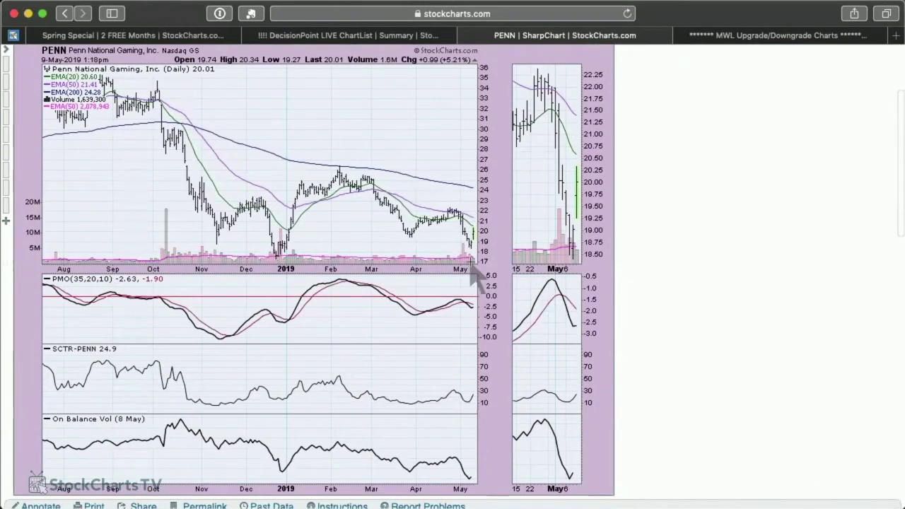
pyautogui.scroll(3, 474, 275)
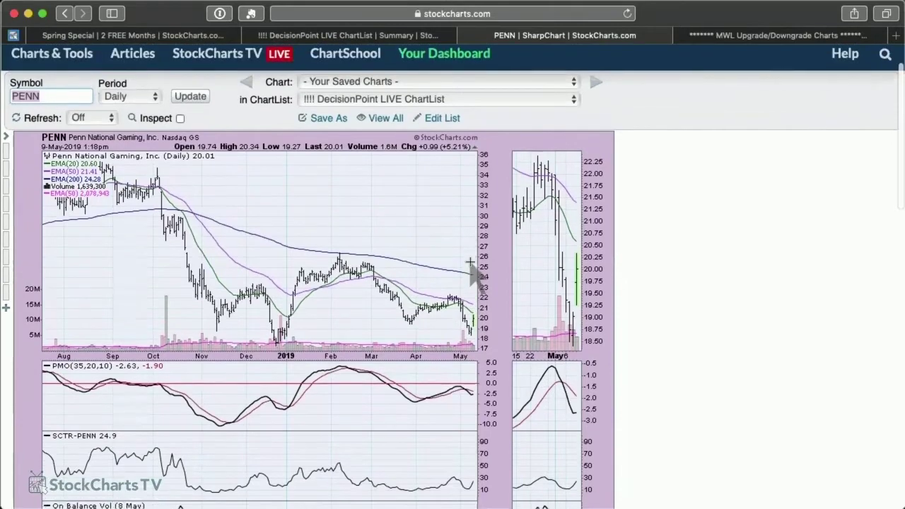
pyautogui.scroll(-3, 287, 175)
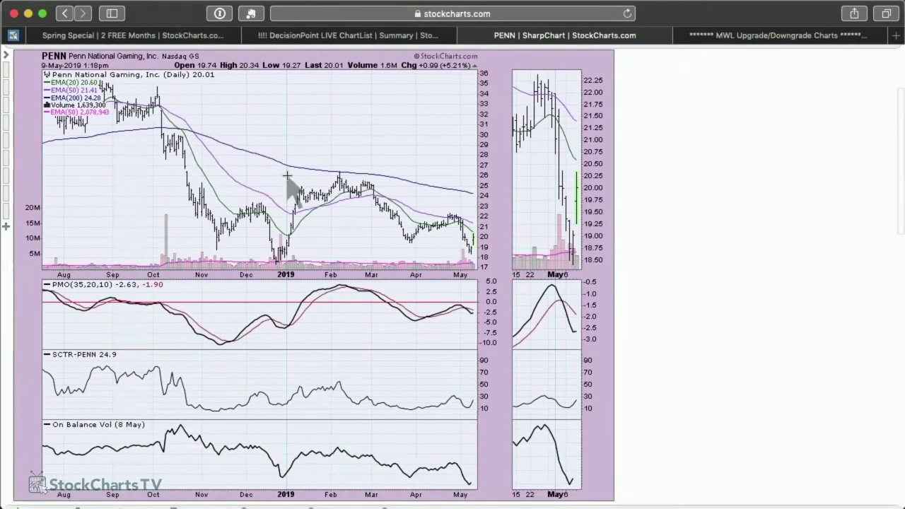
pyautogui.scroll(-10, 286, 175)
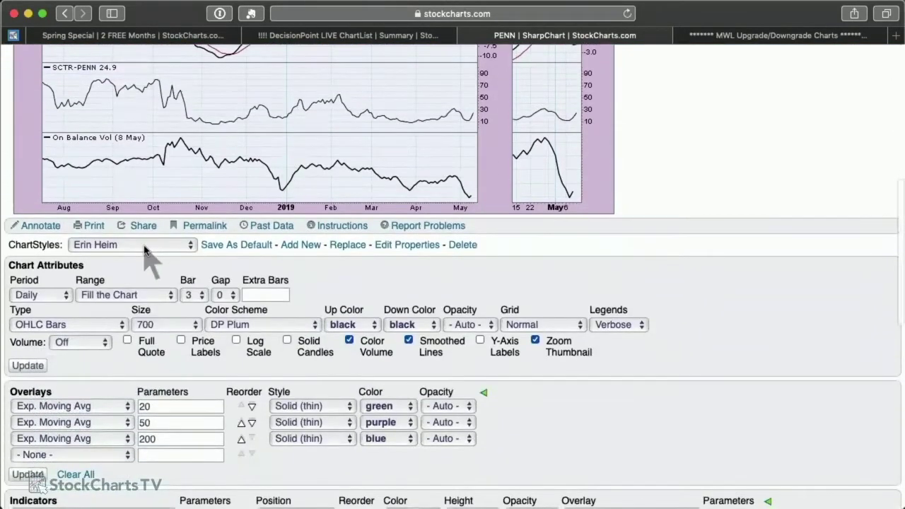
# Step: Bring up the Add New ChartStyle form, leaving PENN on Erin Heim's style
pyautogui.click(145, 248)
pyautogui.scroll(15, 132, 102)
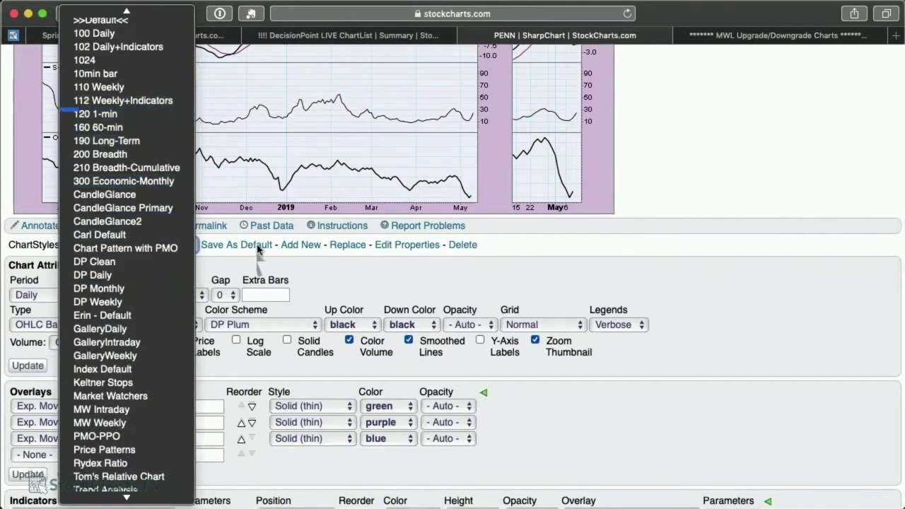
pyautogui.click(626, 246)
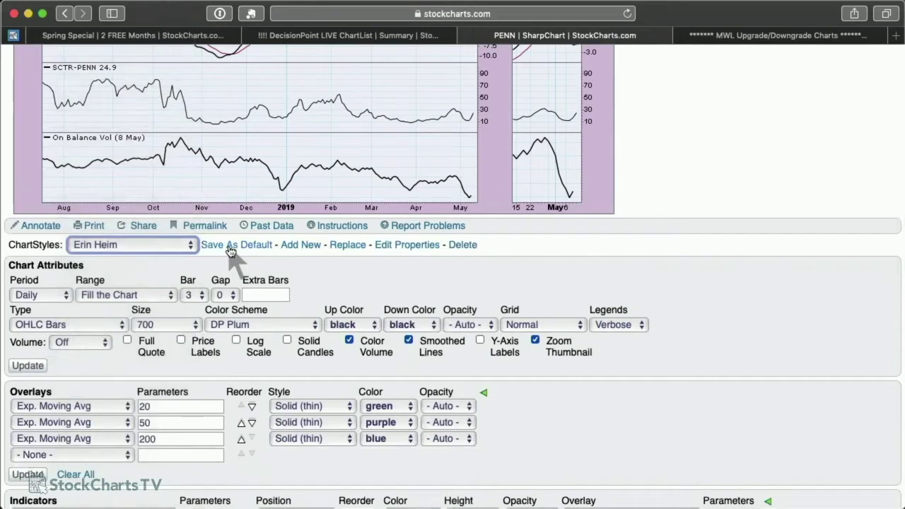
pyautogui.click(167, 244)
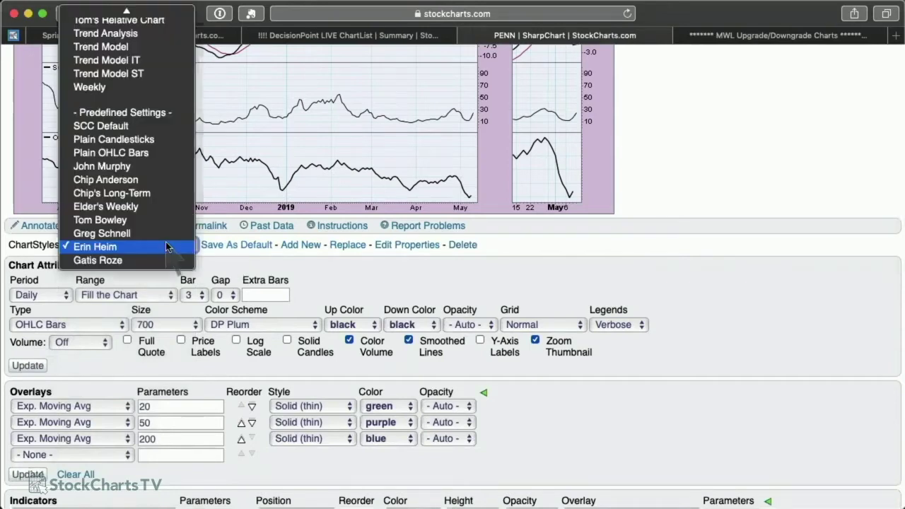
pyautogui.scroll(3, 127, 70)
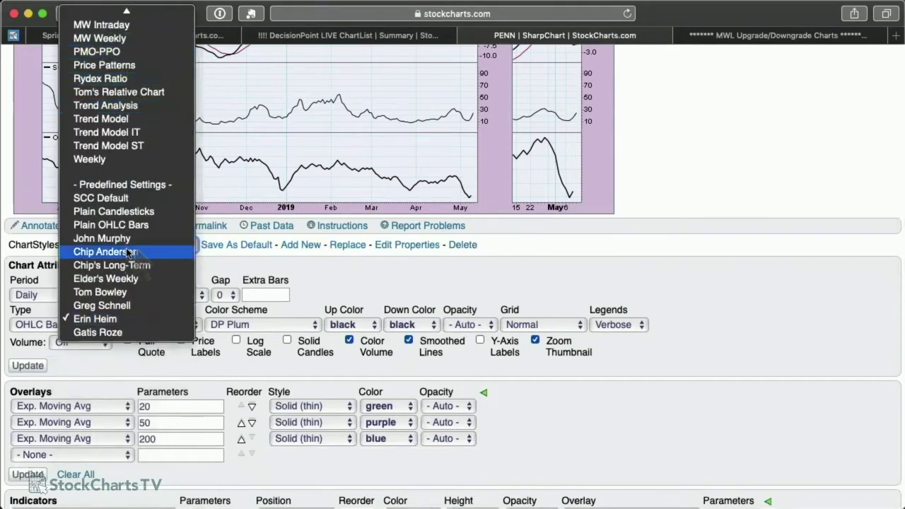
pyautogui.click(544, 264)
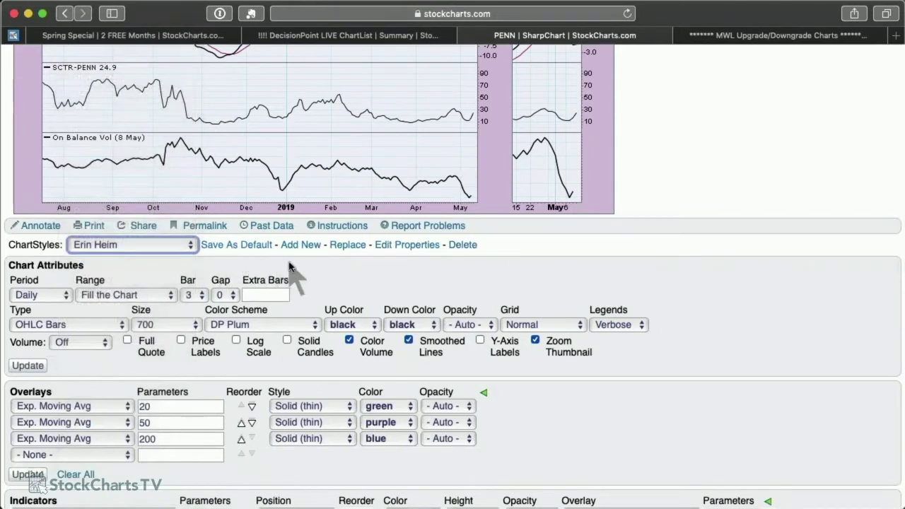
pyautogui.click(314, 245)
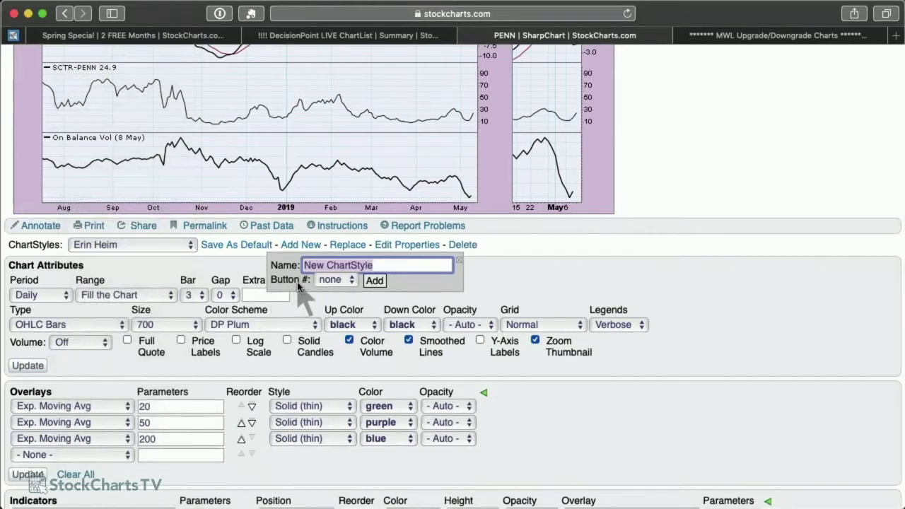
# Step: Add a chart style named 'New ChartStyle' with no button number assigned
pyautogui.click(327, 280)
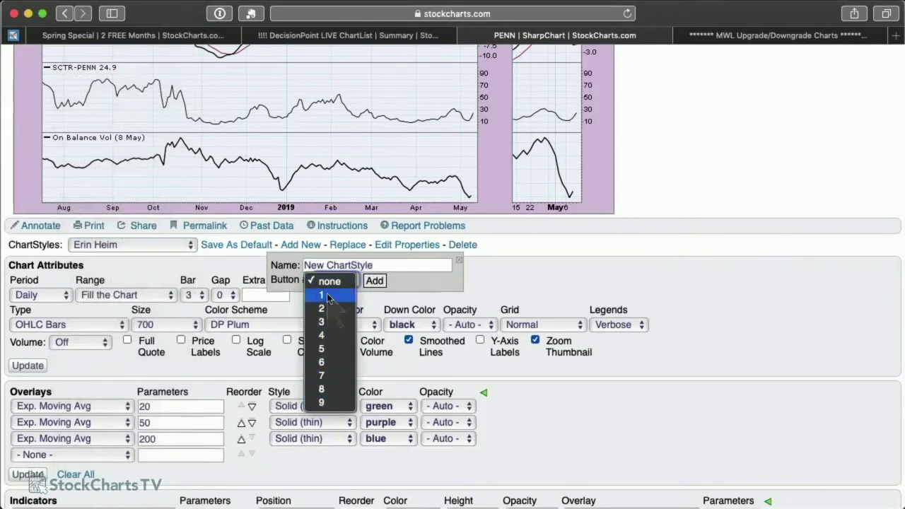
pyautogui.click(323, 402)
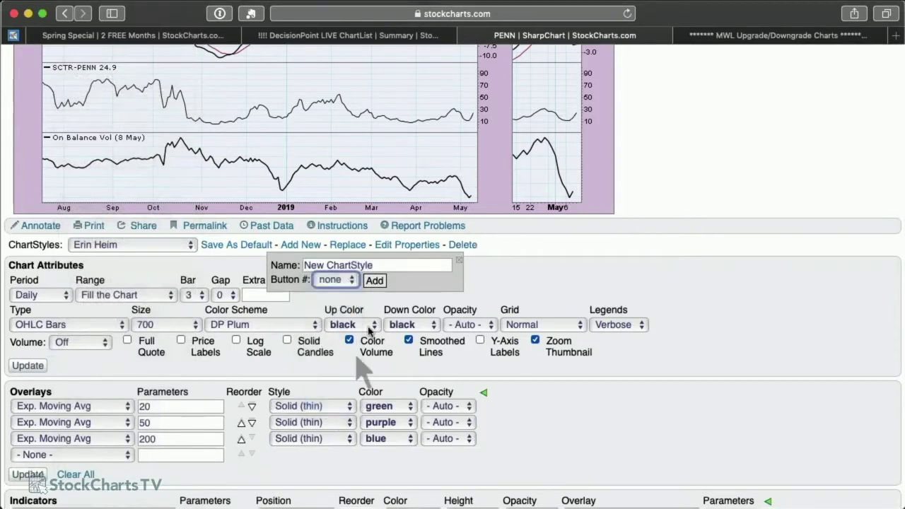
pyautogui.click(374, 280)
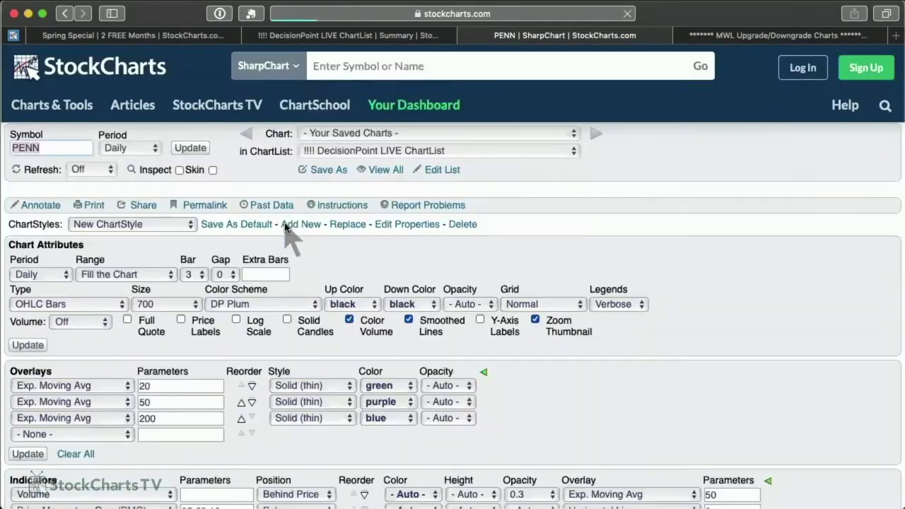
# Step: Load other saved styles such as Market Watchers, then switch PENN back to New ChartStyle
pyautogui.scroll(-1, 288, 232)
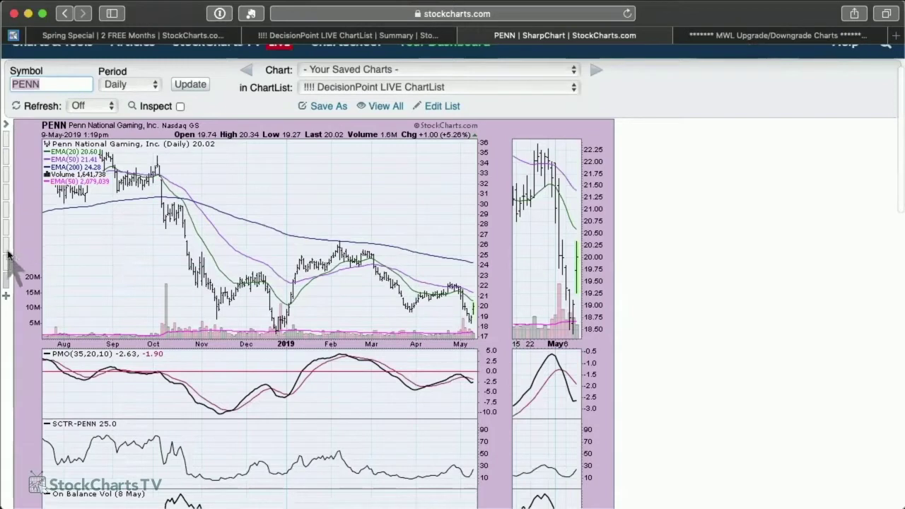
pyautogui.click(7, 284)
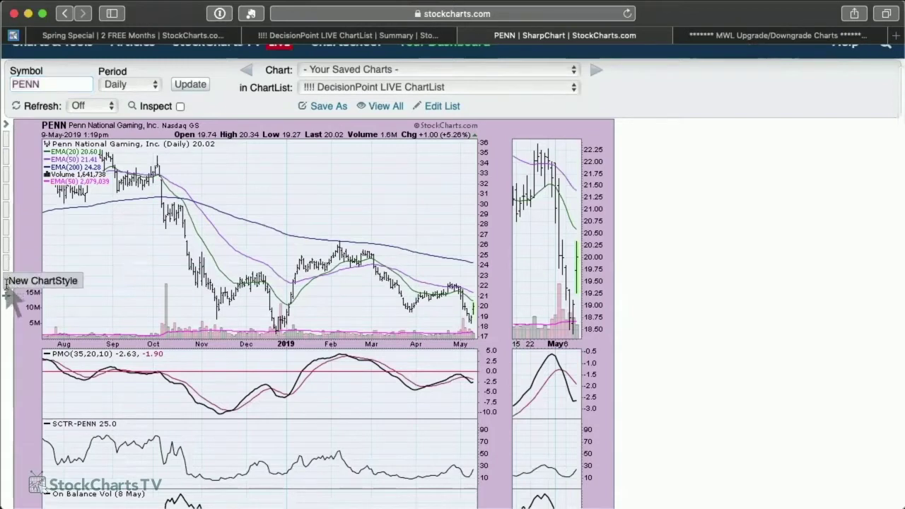
pyautogui.click(8, 151)
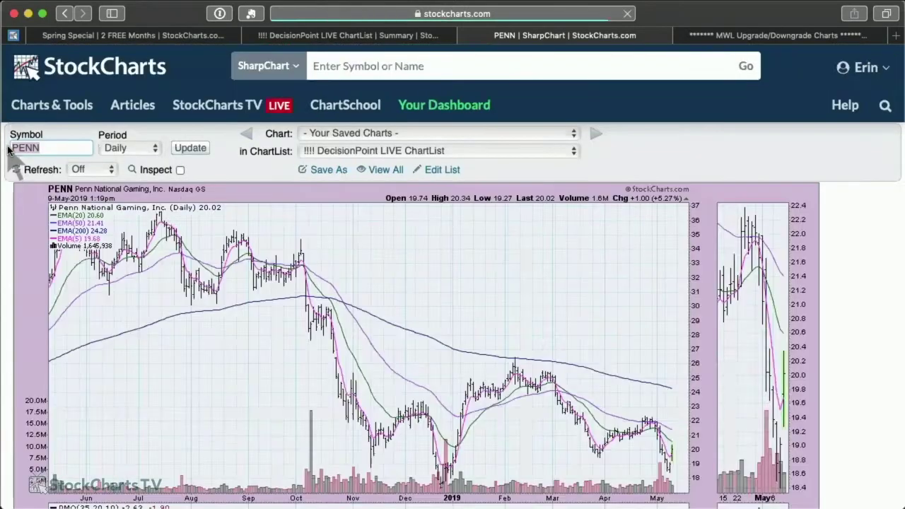
pyautogui.click(11, 223)
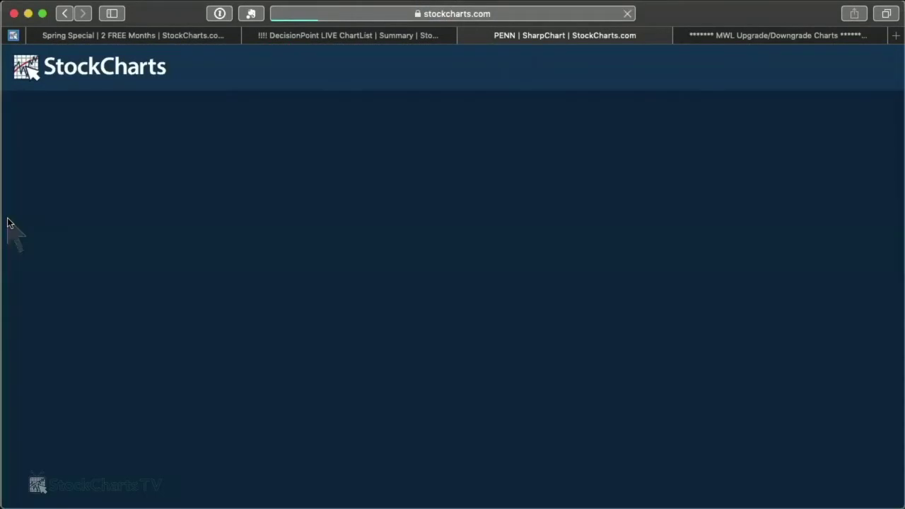
pyautogui.scroll(-3, 12, 223)
pyautogui.scroll(-2, 11, 224)
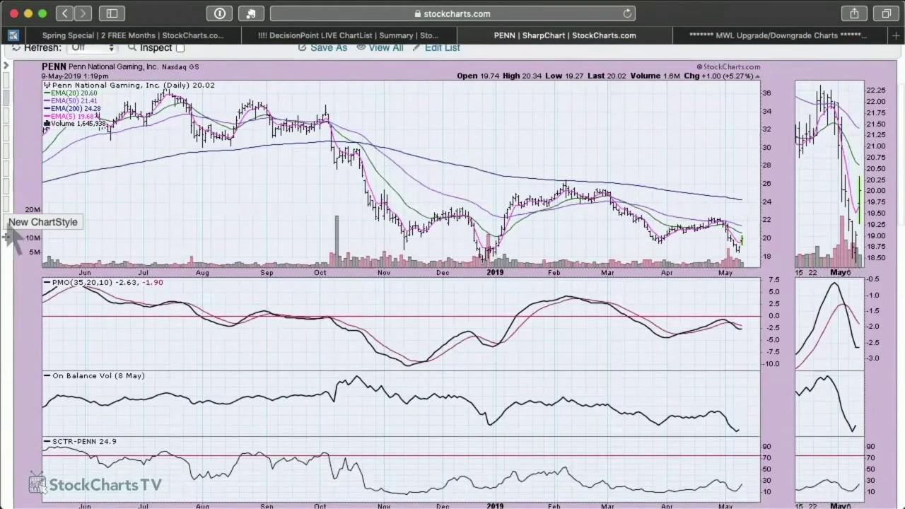
pyautogui.click(11, 224)
# Step: Open the Your Saved ChartStyles side panel
pyautogui.scroll(-6, 12, 223)
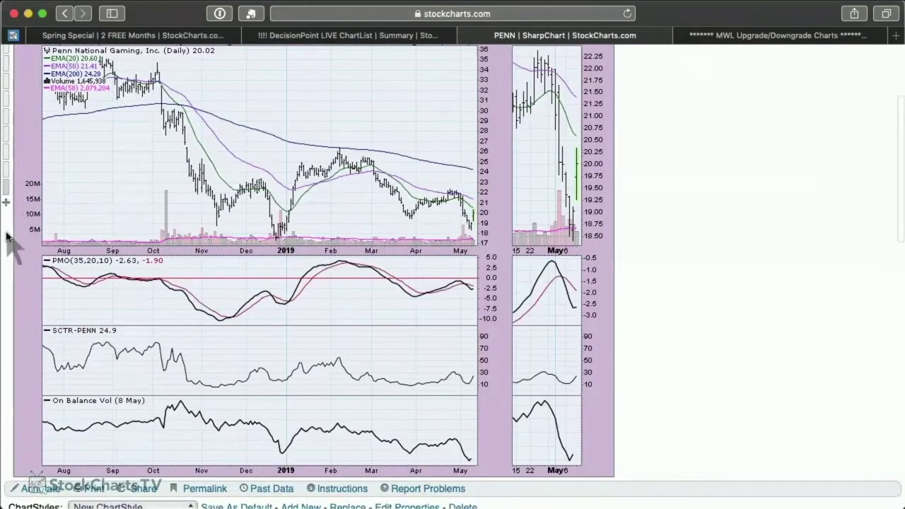
pyautogui.scroll(5, 11, 240)
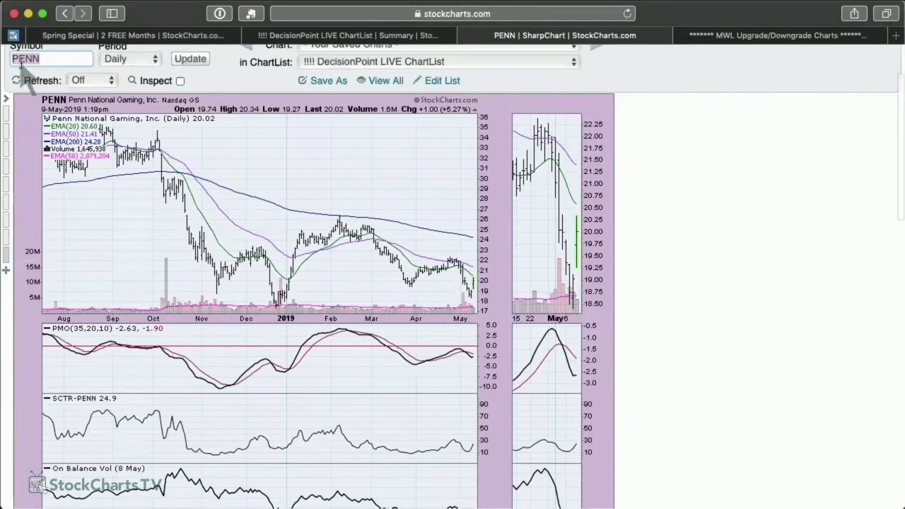
pyautogui.click(7, 100)
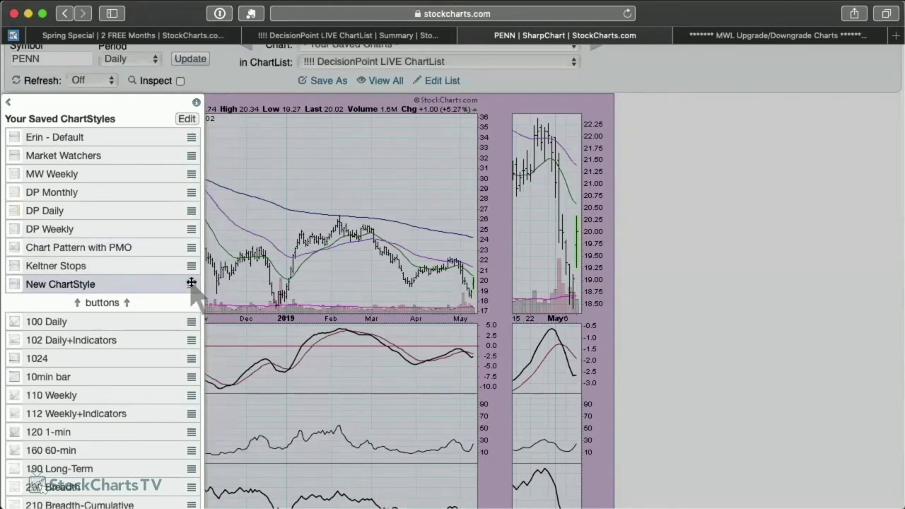
# Step: Drag New ChartStyle between DP Daily and DP Weekly, then apply CandleGlance to PENN
pyautogui.moveTo(191, 283); pyautogui.dragTo(182, 240)
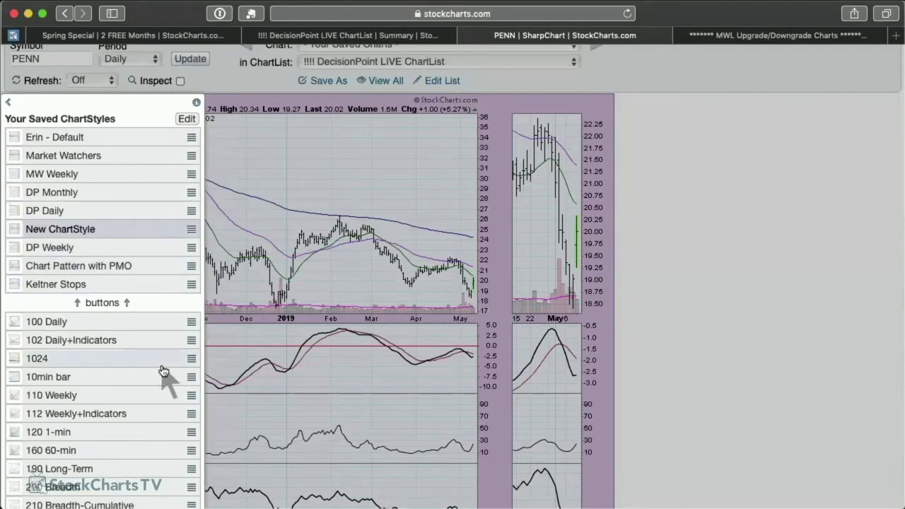
pyautogui.scroll(-5, 164, 359)
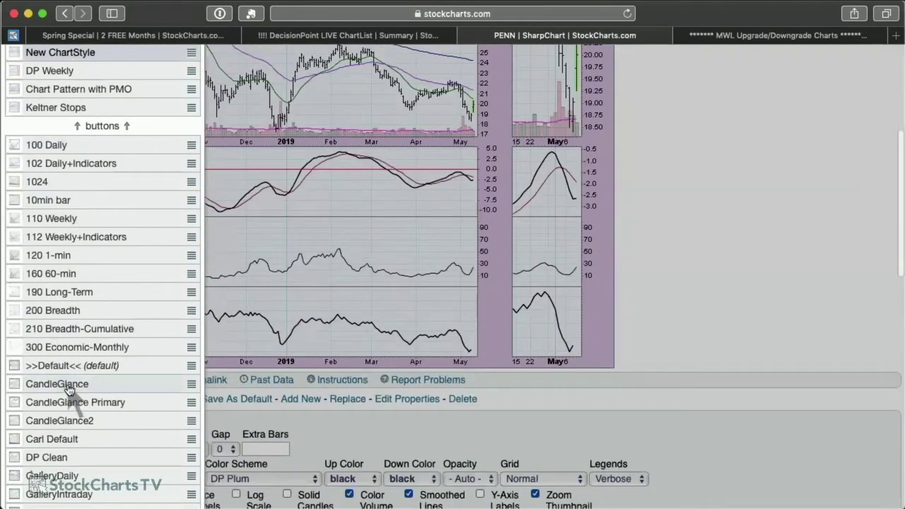
pyautogui.moveTo(71, 388); pyautogui.dragTo(175, 382)
pyautogui.click(176, 381)
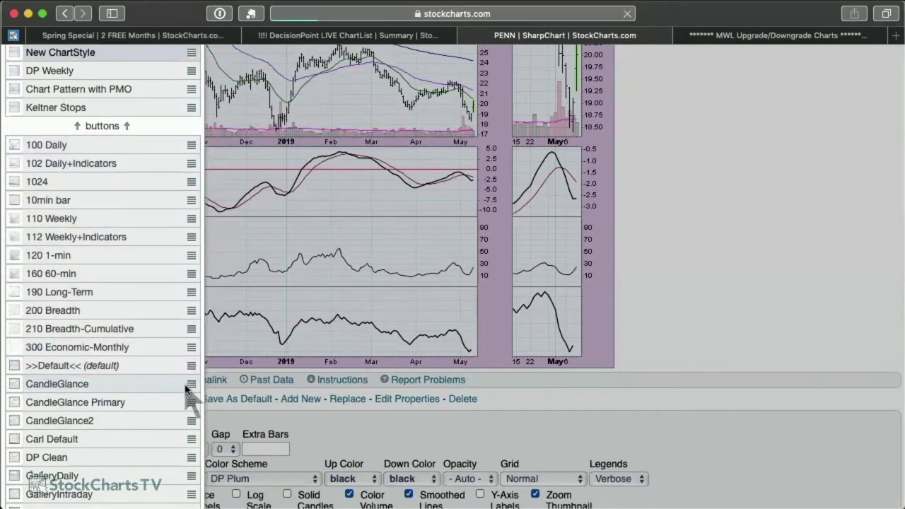
# Step: Reopen the saved styles list and drag CandleGlance up to sit below DP Daily
pyautogui.scroll(-2, 130, 295)
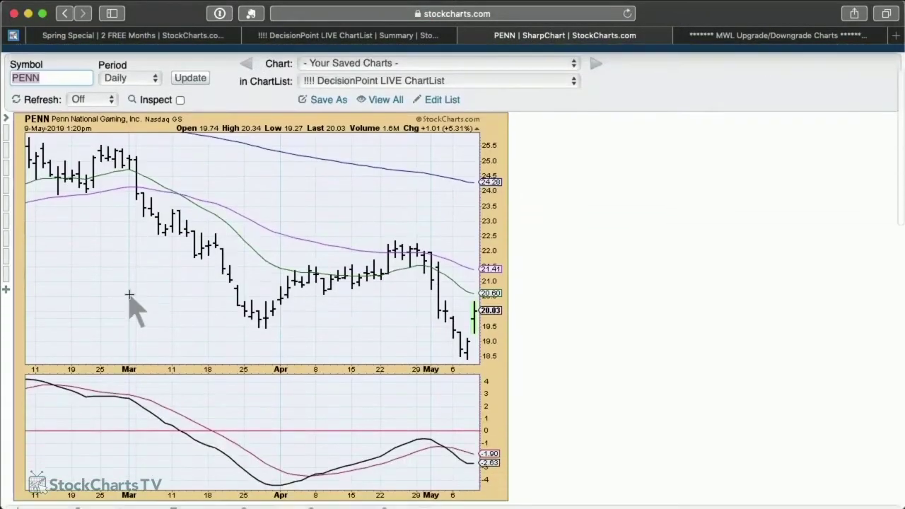
pyautogui.click(6, 117)
pyautogui.scroll(-4, 92, 332)
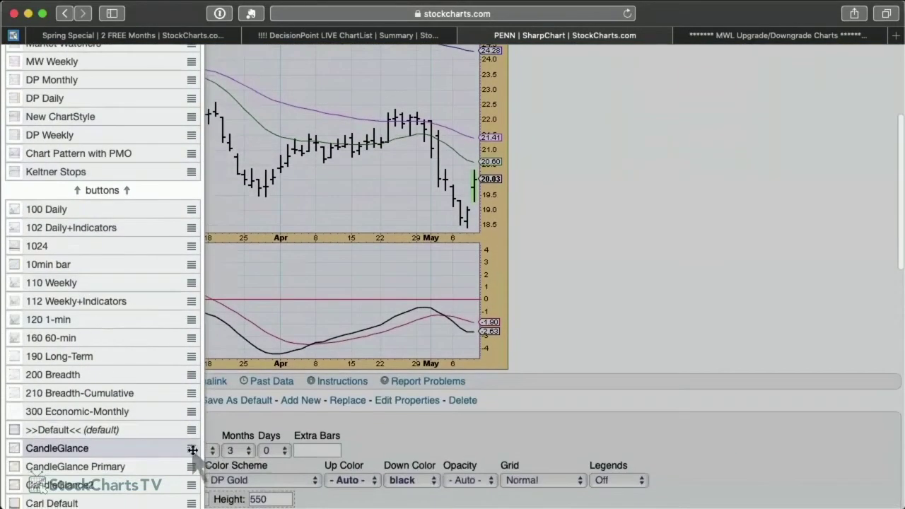
pyautogui.moveTo(192, 449); pyautogui.dragTo(184, 275)
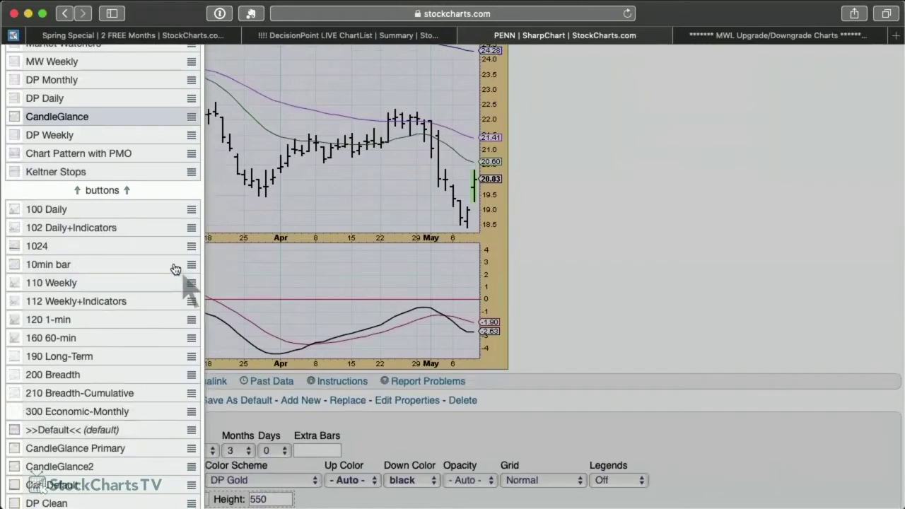
pyautogui.scroll(5, 125, 192)
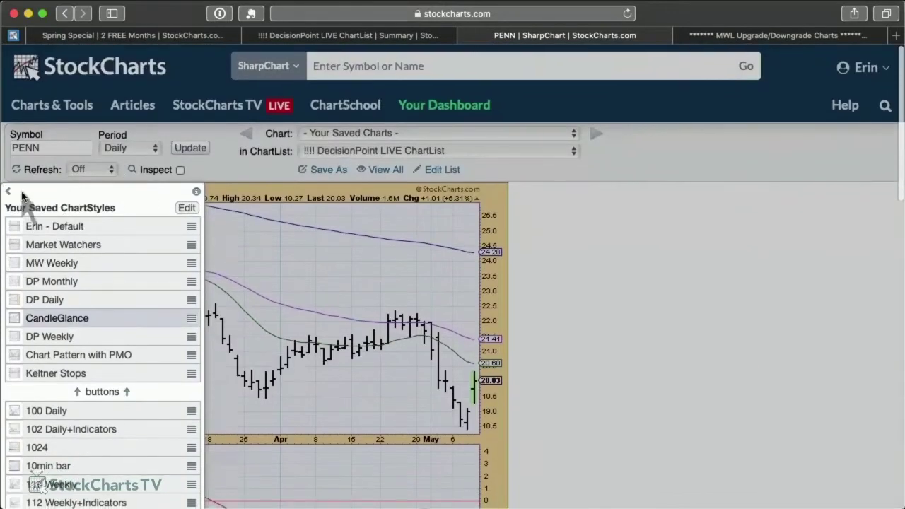
# Step: Collapse the Saved ChartStyles panel and review the PENN chart in its 3-month DP Gold style
pyautogui.click(10, 192)
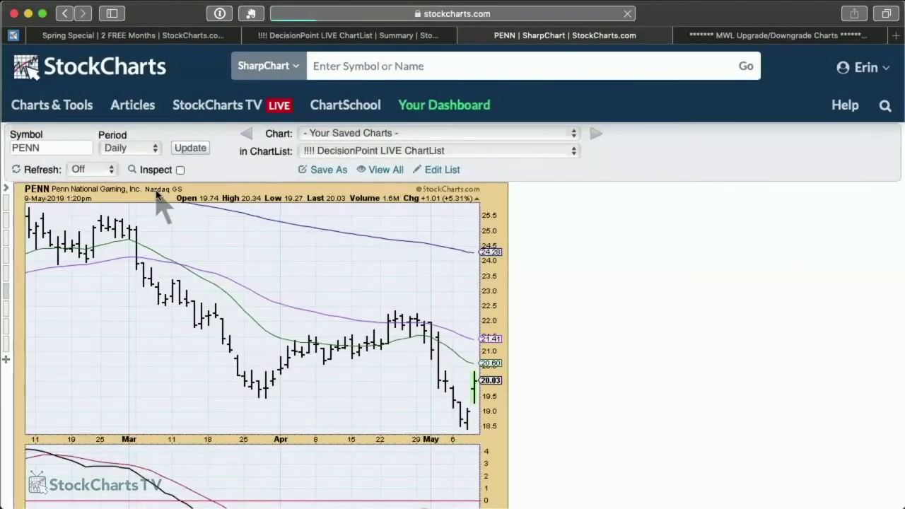
pyautogui.scroll(-3, 157, 194)
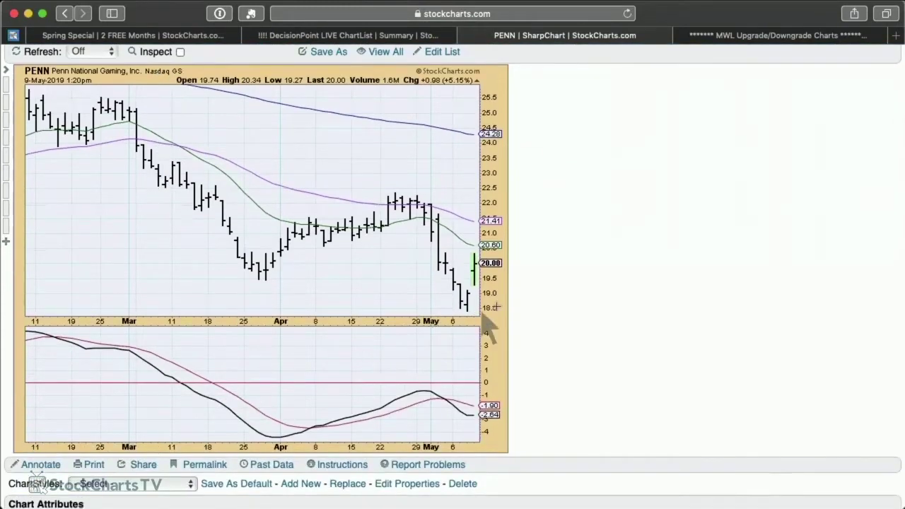
pyautogui.scroll(4, 517, 309)
pyautogui.scroll(-2, 517, 304)
pyautogui.scroll(-1, 517, 302)
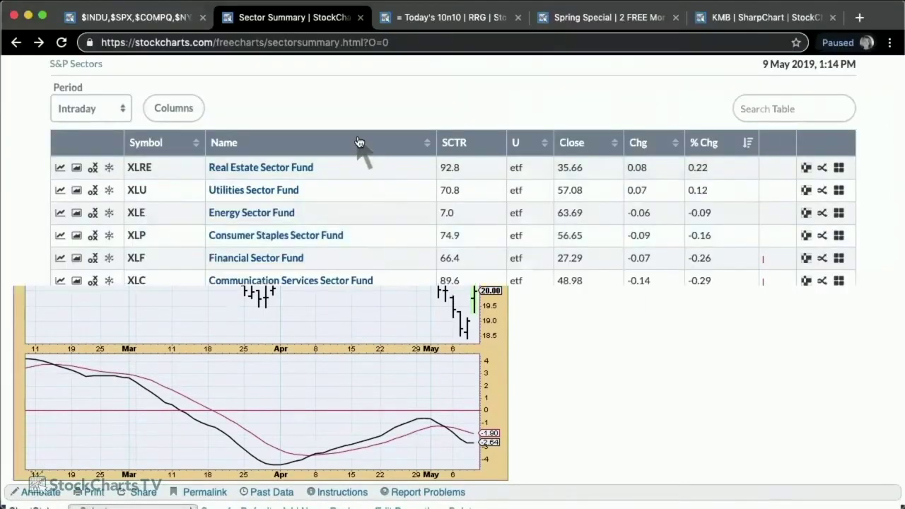
pyautogui.click(147, 20)
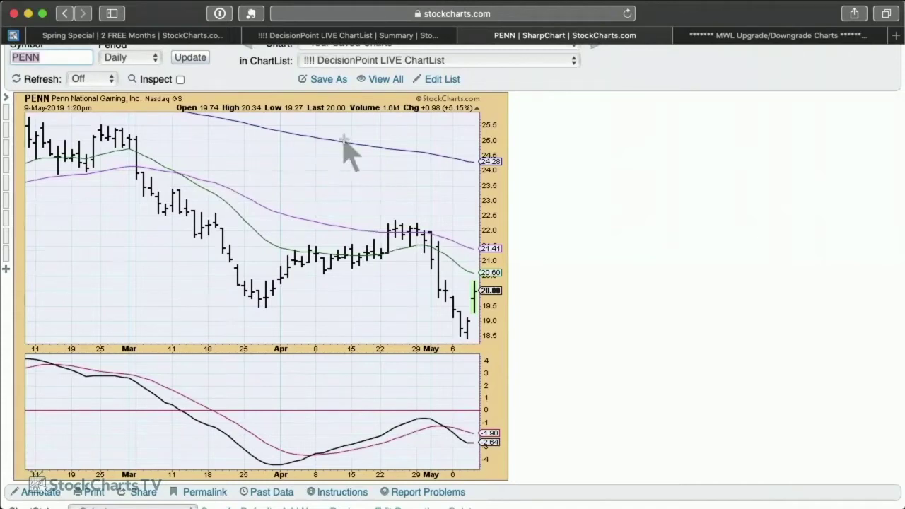
pyautogui.scroll(-3, 347, 151)
pyautogui.scroll(-5, 343, 139)
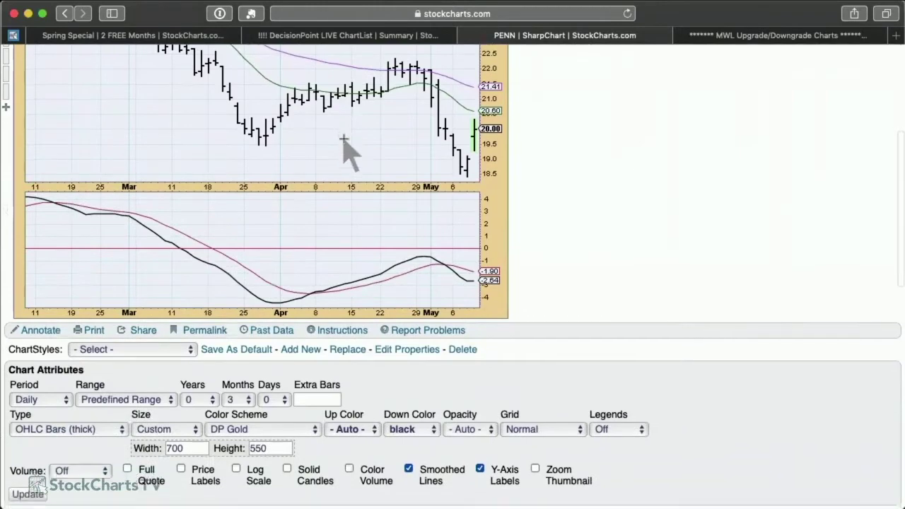
pyautogui.scroll(8, 343, 140)
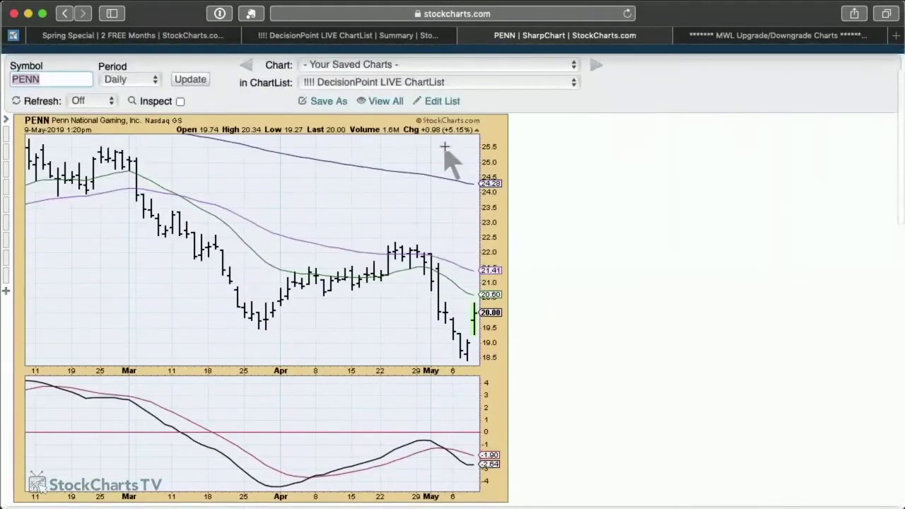
pyautogui.scroll(-2, 379, 371)
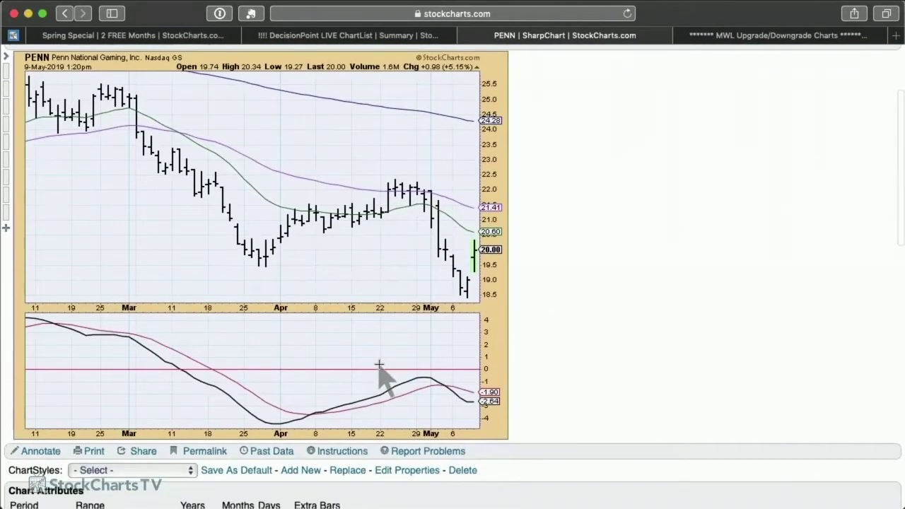
pyautogui.scroll(3, 380, 371)
pyautogui.scroll(-1, 379, 371)
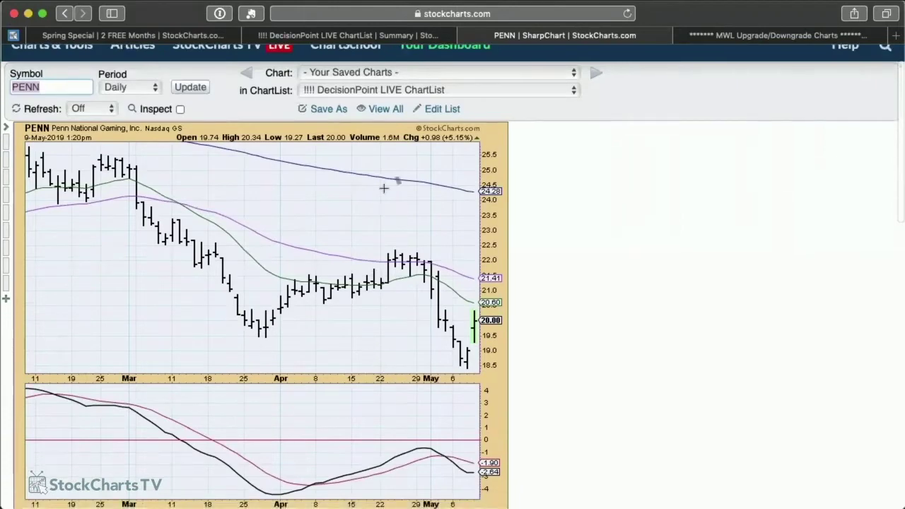
# Step: Set the DecisionPoint LIVE ChartList view to CandleGlance thumbnails, then go back to the PENN chart
pyautogui.click(388, 35)
pyautogui.scroll(4, 495, 132)
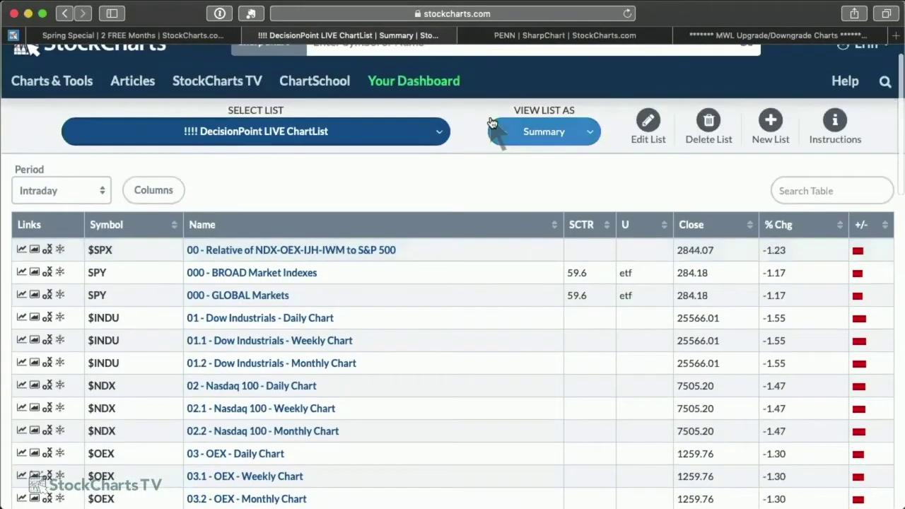
pyautogui.click(509, 129)
pyautogui.click(514, 240)
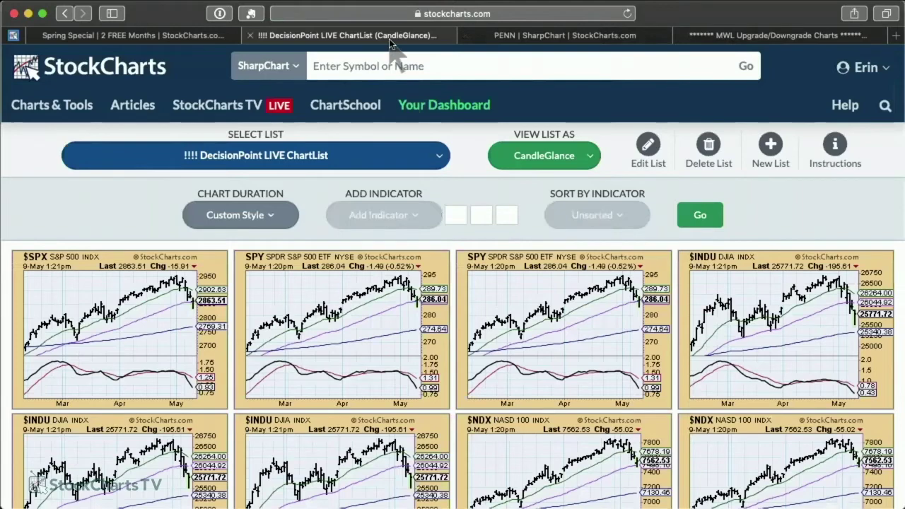
pyautogui.click(502, 36)
pyautogui.scroll(-3, 419, 115)
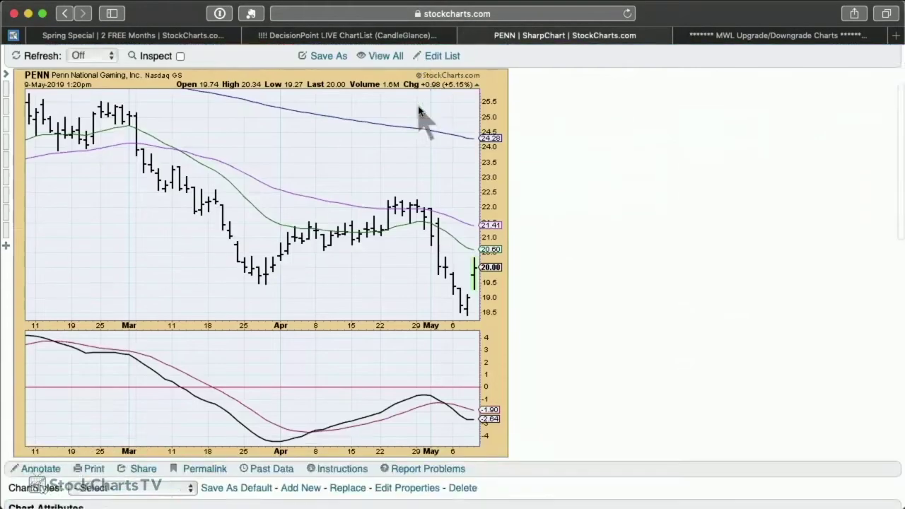
# Step: Apply the CandleGlance2 ChartStyle to PENN: DP Gold OHLC bars, 20/50 EMAs and a PMO panel
pyautogui.scroll(-8, 261, 198)
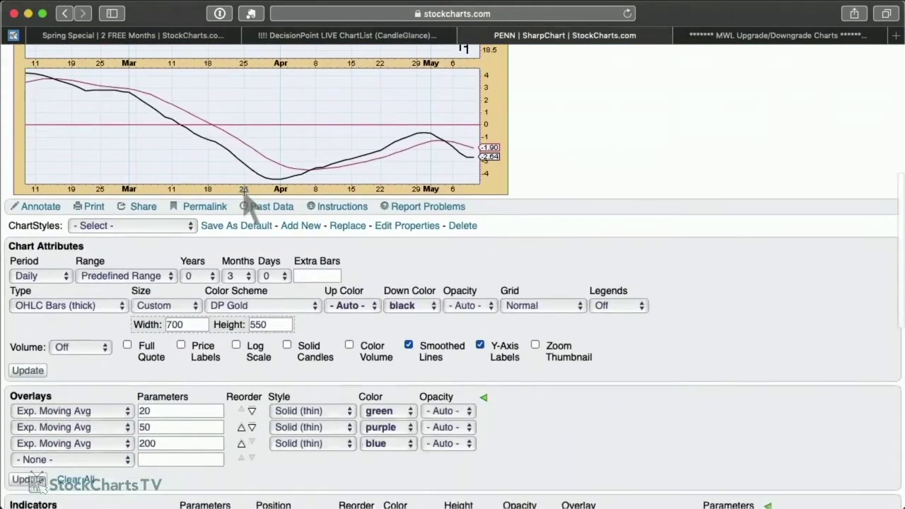
pyautogui.click(162, 226)
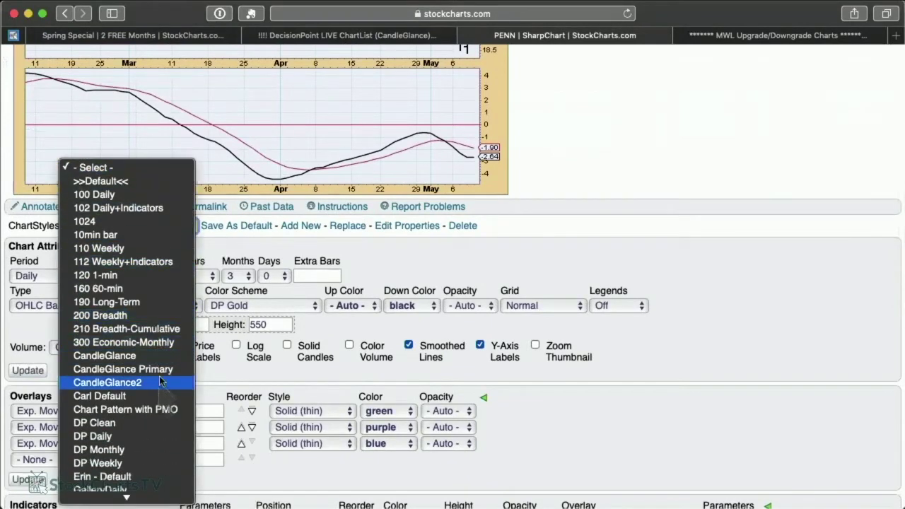
pyautogui.click(159, 380)
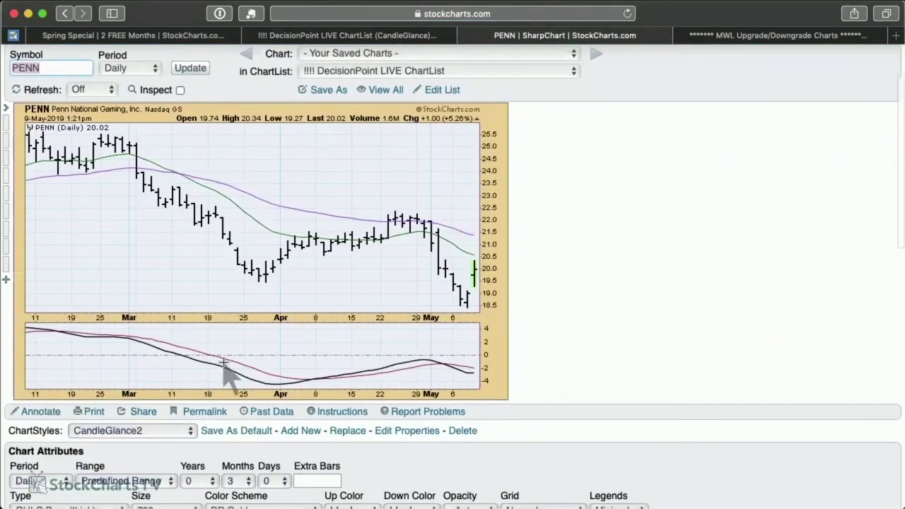
pyautogui.scroll(-6, 252, 214)
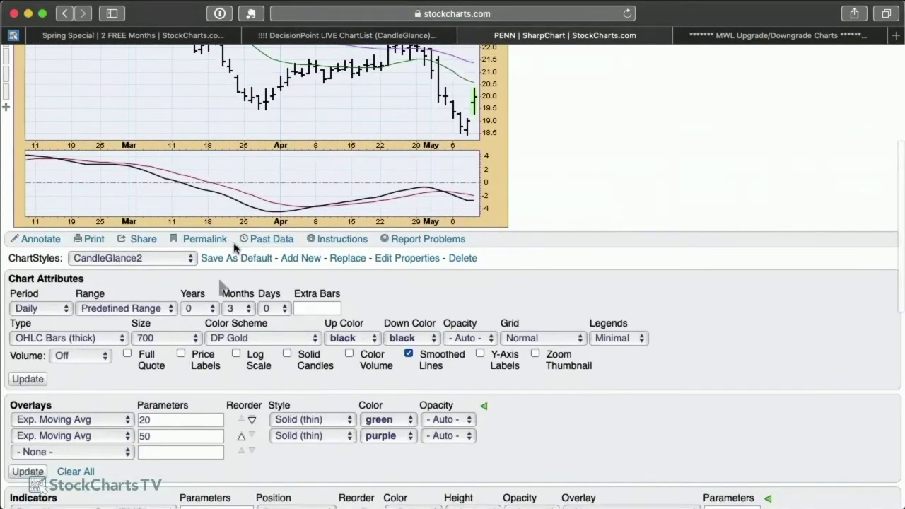
pyautogui.scroll(-2, 162, 374)
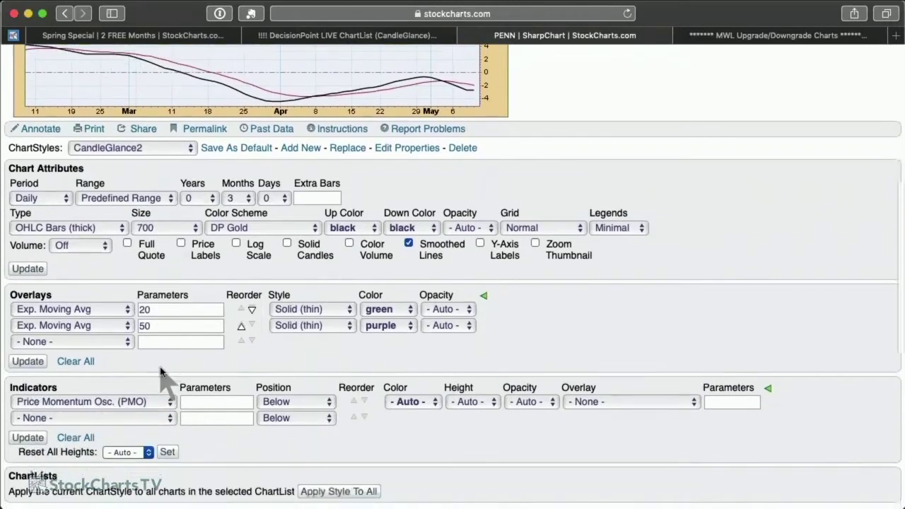
pyautogui.scroll(4, 162, 374)
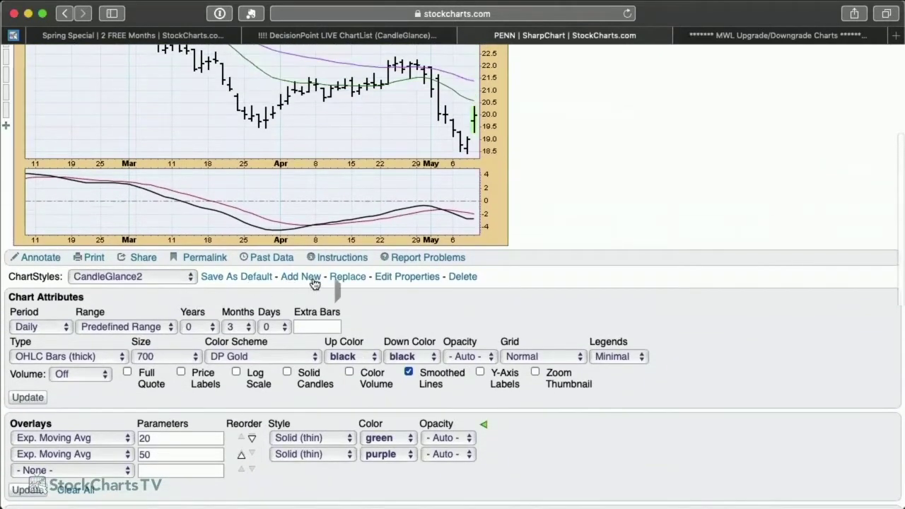
# Step: Replace the saved CandleGlance ChartStyle with the PENN chart's current CandleGlance2 settings
pyautogui.click(349, 277)
pyautogui.click(424, 298)
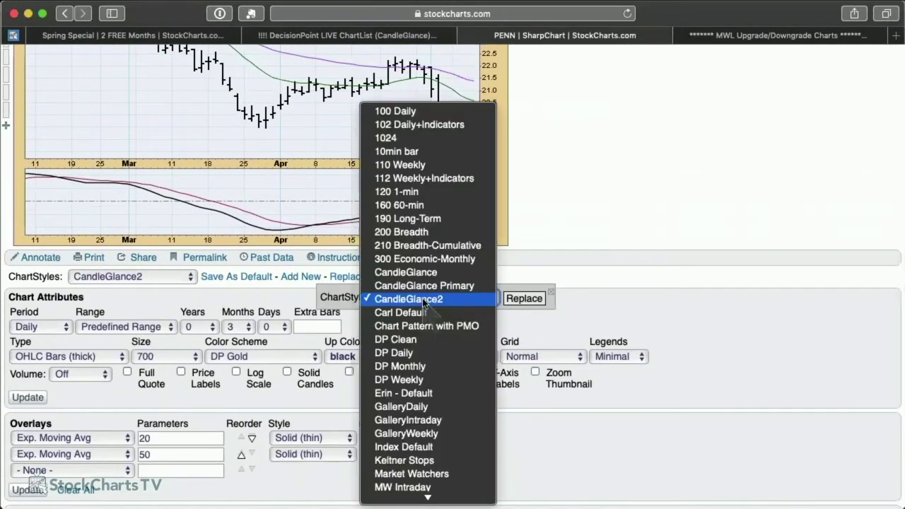
pyautogui.click(425, 275)
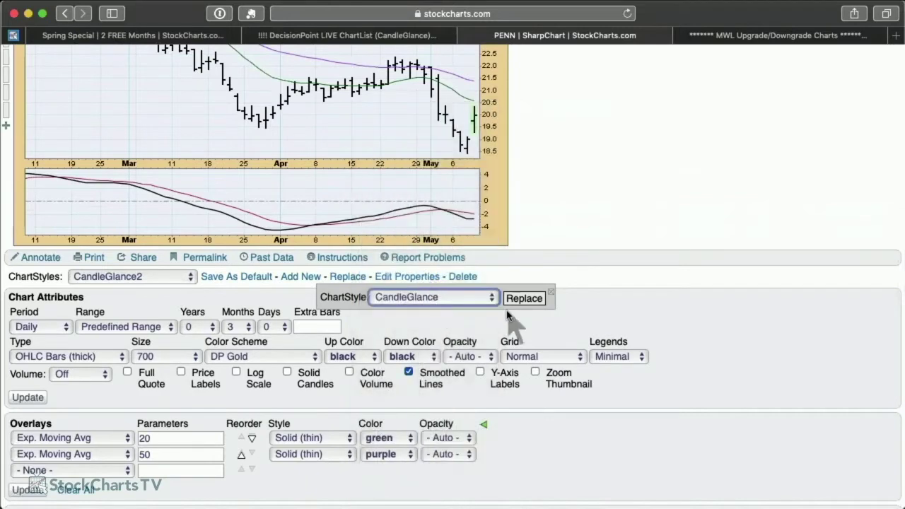
pyautogui.click(531, 301)
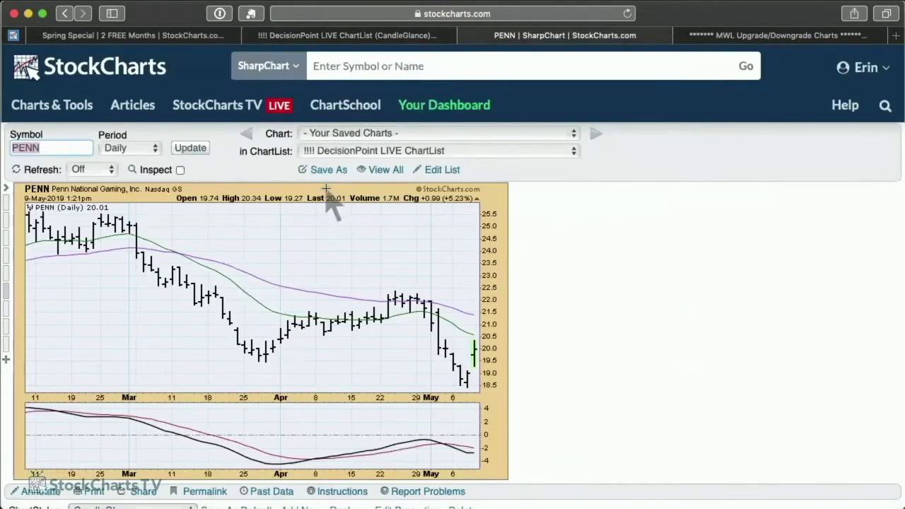
pyautogui.scroll(-5, 329, 196)
pyautogui.click(190, 301)
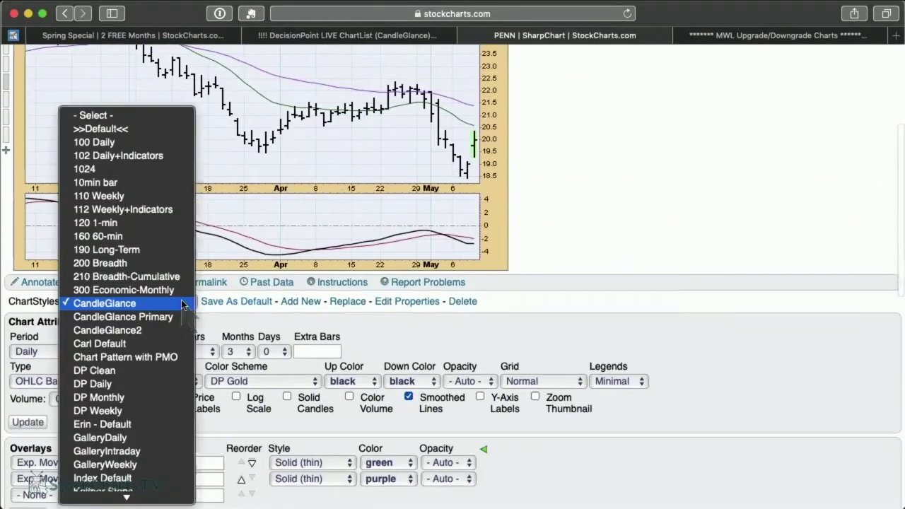
# Step: Apply CandleGlance Primary (20/50/200 EMAs, verbose legends) to PENN and save it over CandleGlance
pyautogui.click(177, 317)
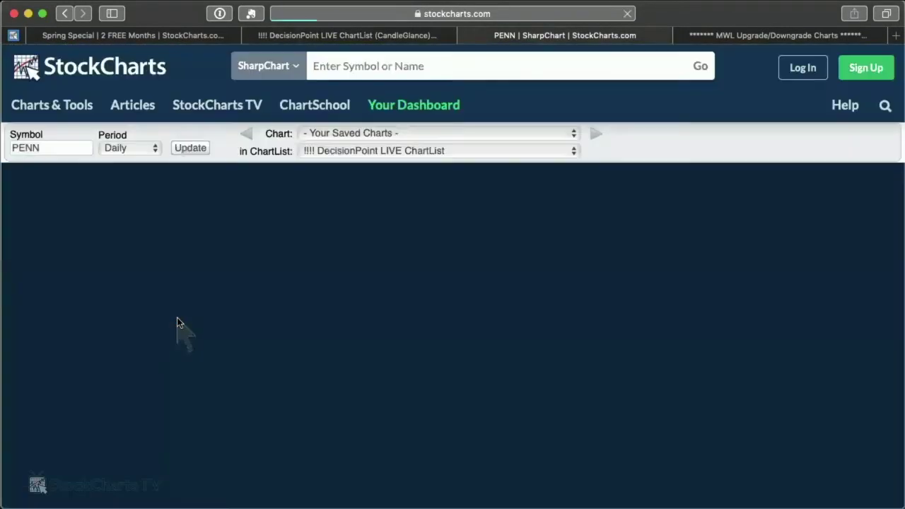
pyautogui.scroll(-5, 293, 339)
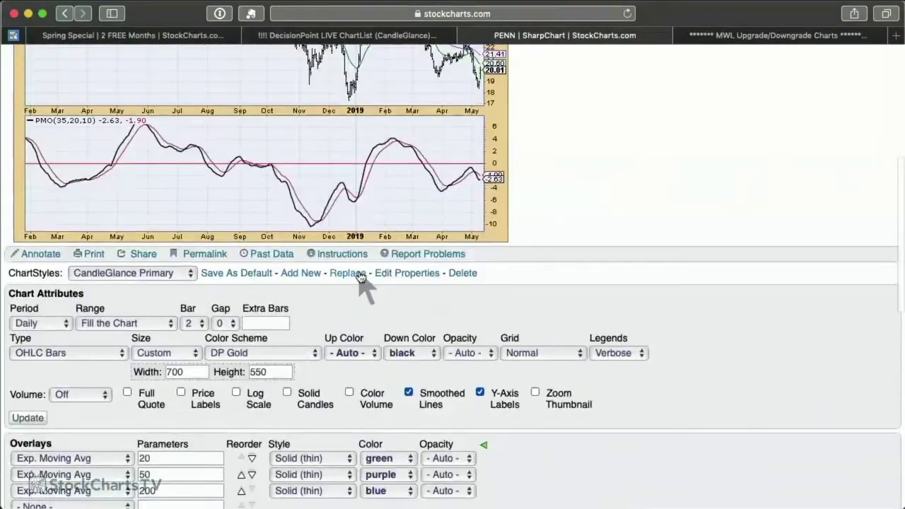
pyautogui.click(350, 273)
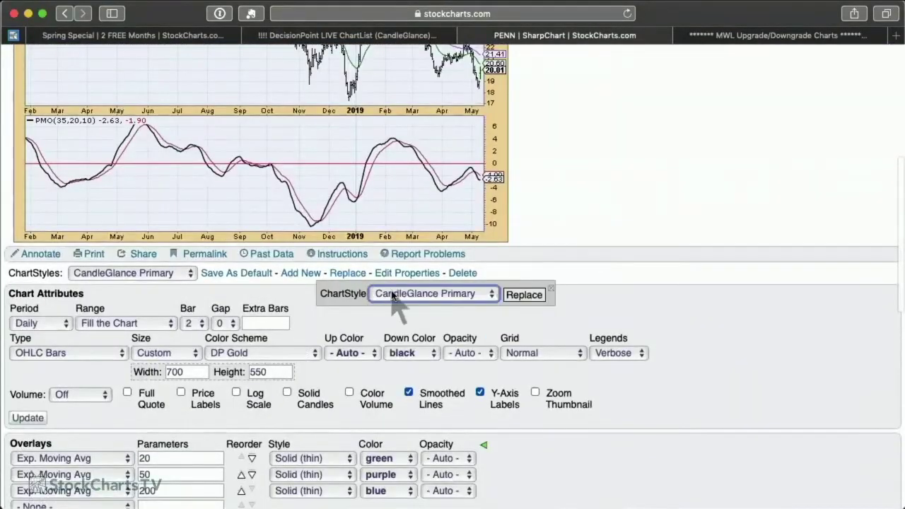
pyautogui.click(391, 293)
pyautogui.click(393, 283)
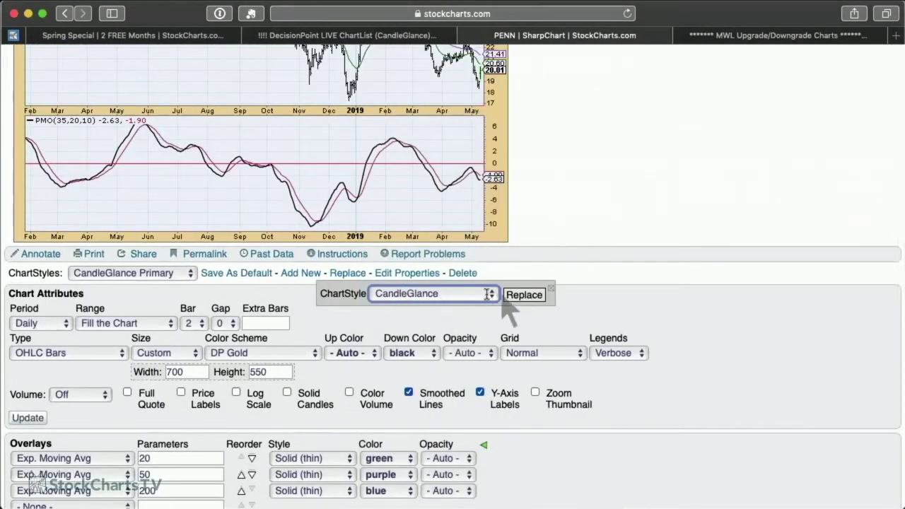
pyautogui.click(524, 297)
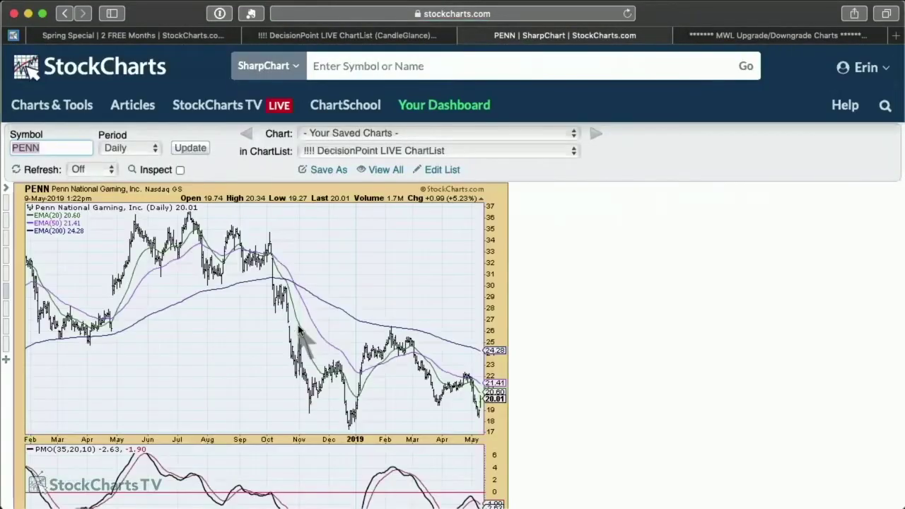
pyautogui.scroll(-5, 298, 329)
pyautogui.scroll(5, 298, 329)
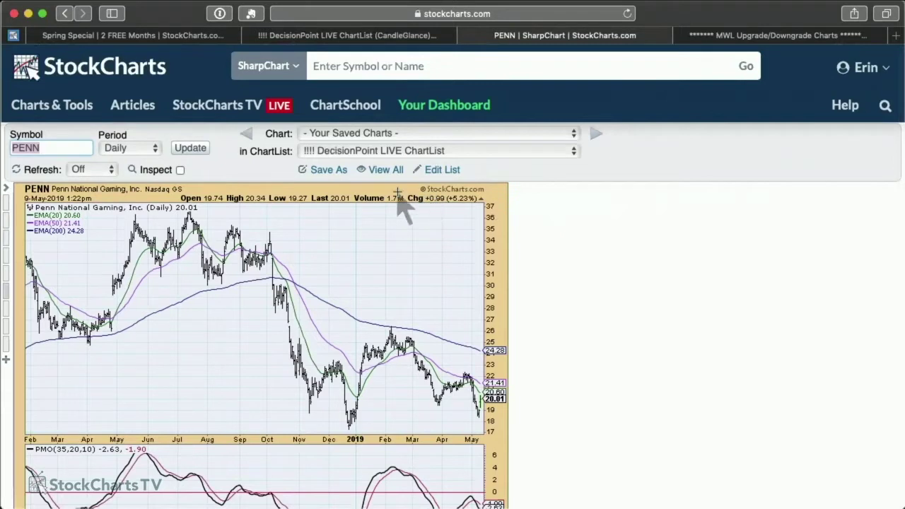
pyautogui.scroll(-1, 329, 213)
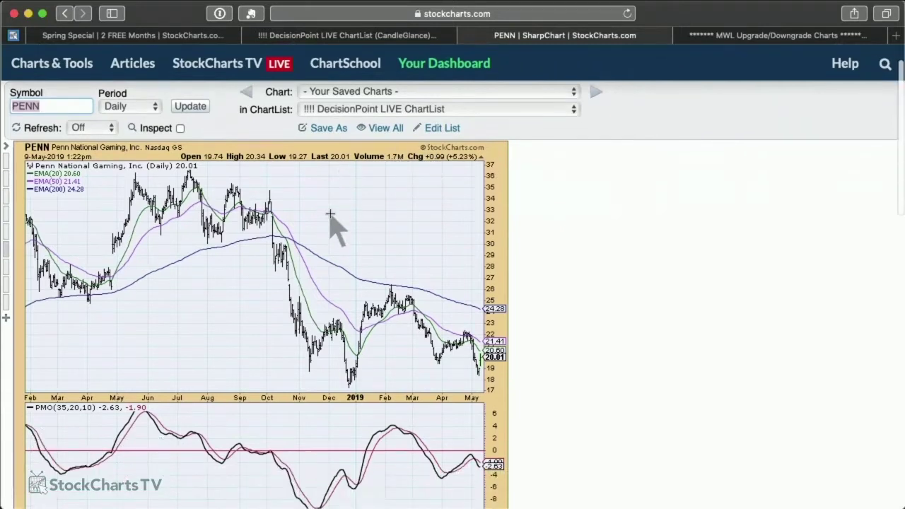
pyautogui.scroll(1, 329, 213)
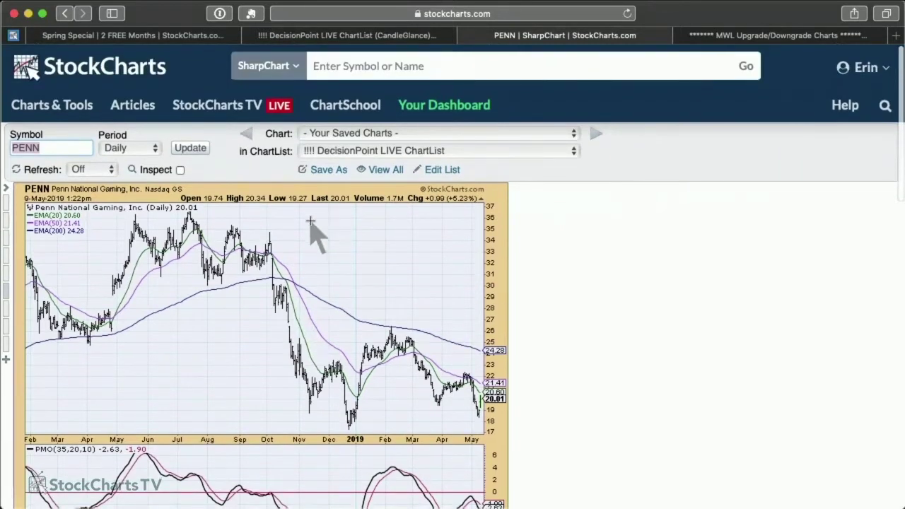
pyautogui.scroll(-1, 314, 233)
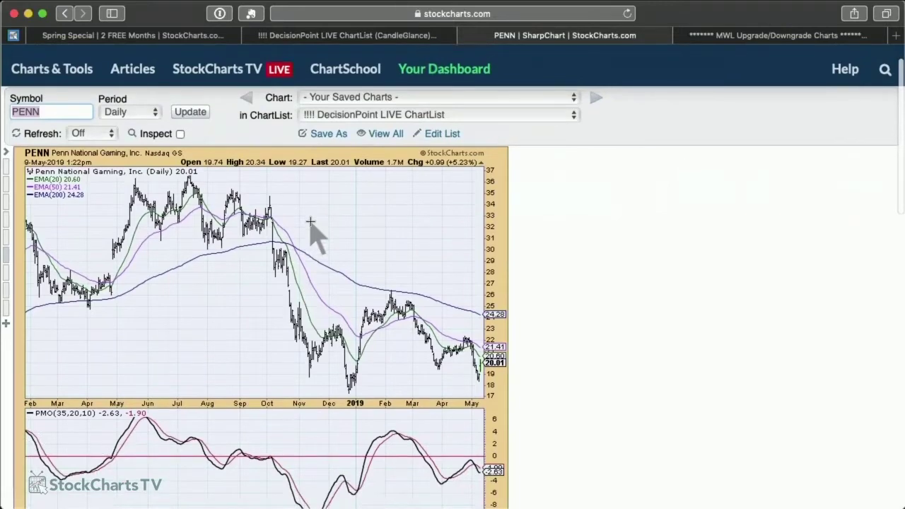
pyautogui.scroll(1, 311, 223)
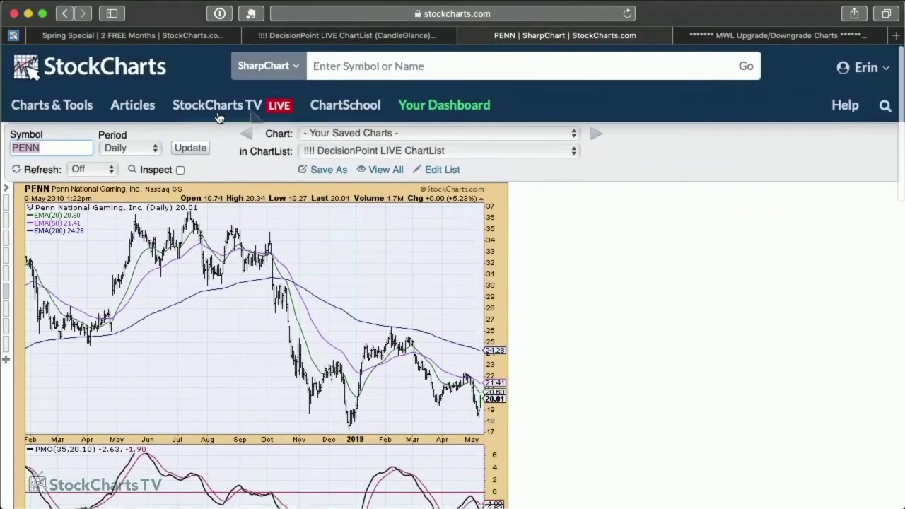
# Step: Open the 'Wall Street Gets Reprieve But Futures Are Red Again' article from Articles
pyautogui.click(143, 113)
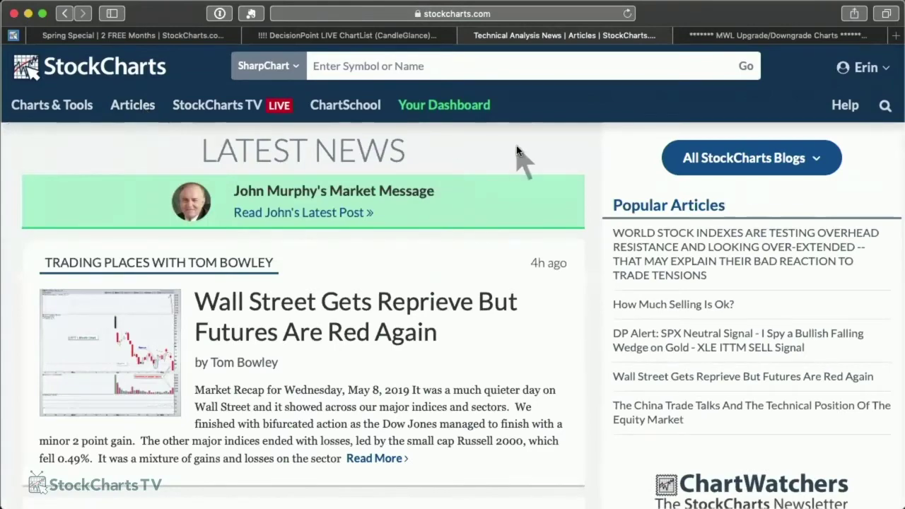
pyautogui.click(401, 295)
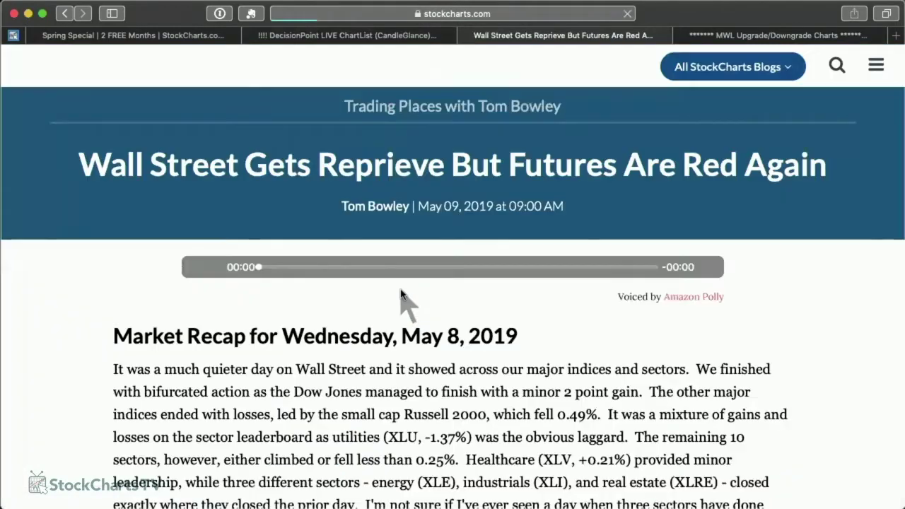
pyautogui.scroll(-15, 400, 295)
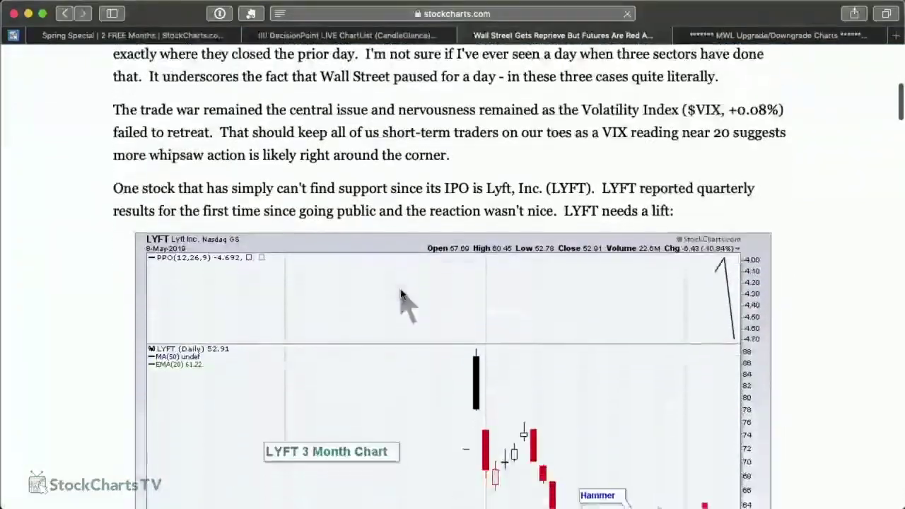
# Step: Enlarge the article's annotated LYFT 3 Month Chart
pyautogui.scroll(-6, 401, 295)
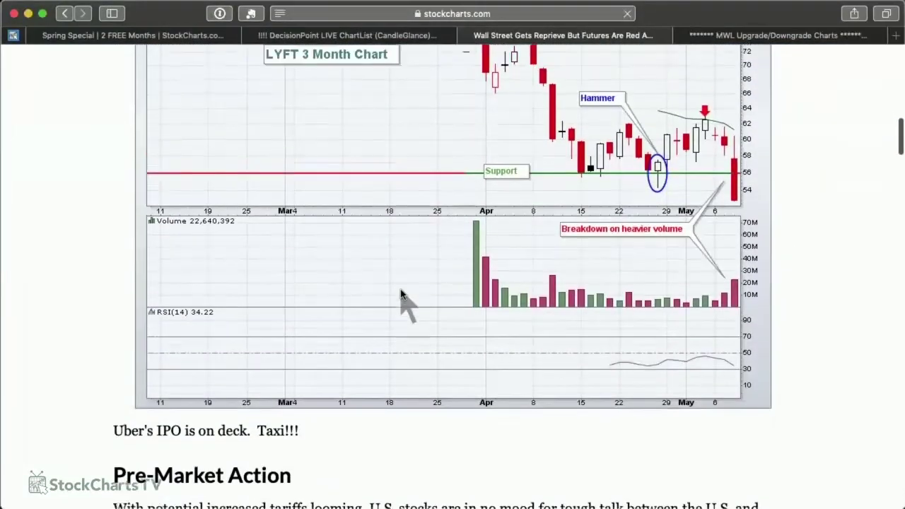
pyautogui.scroll(4, 195, 325)
pyautogui.scroll(-3, 201, 446)
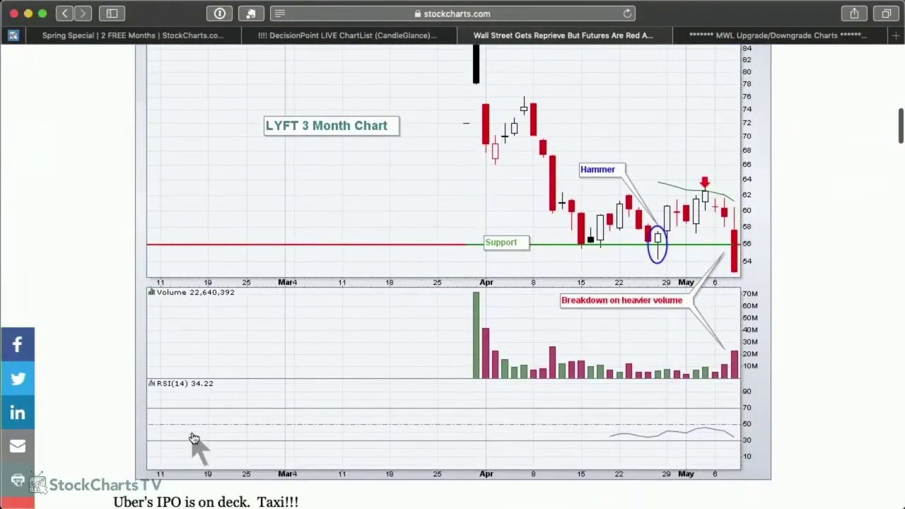
pyautogui.scroll(-8, 262, 407)
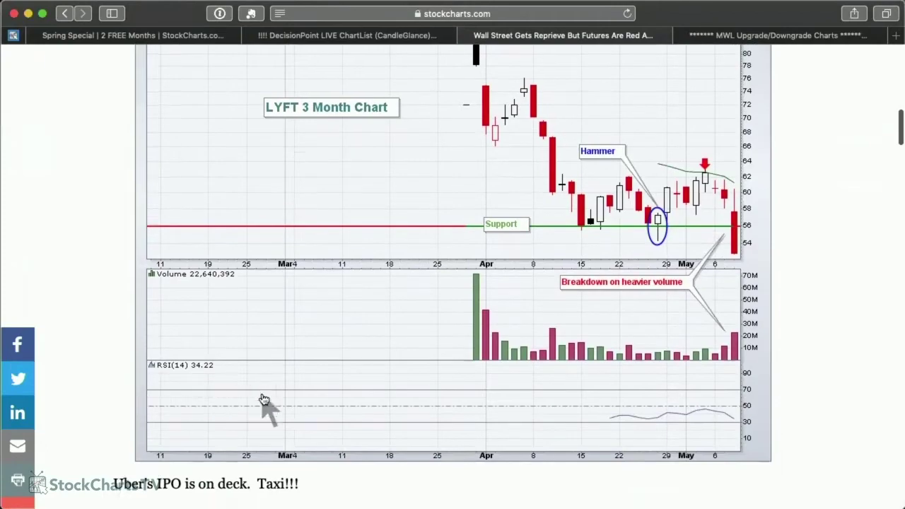
pyautogui.scroll(10, 262, 394)
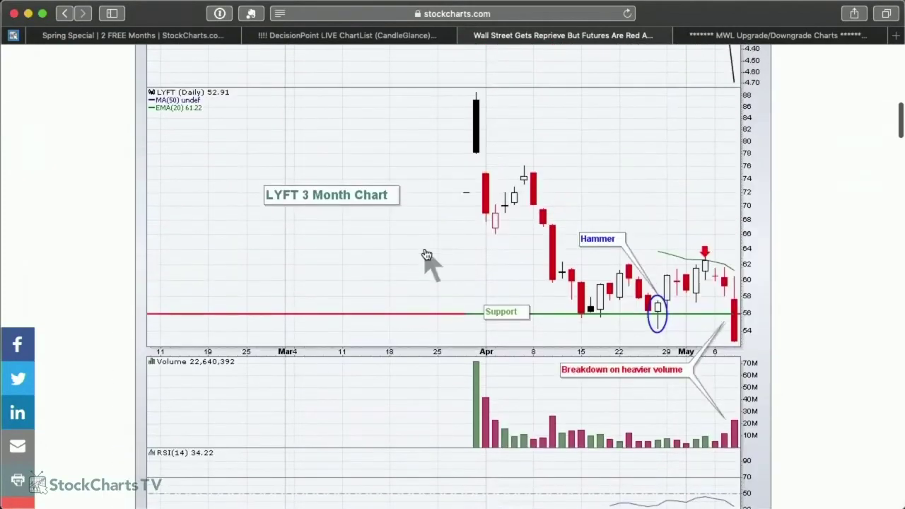
pyautogui.click(426, 255)
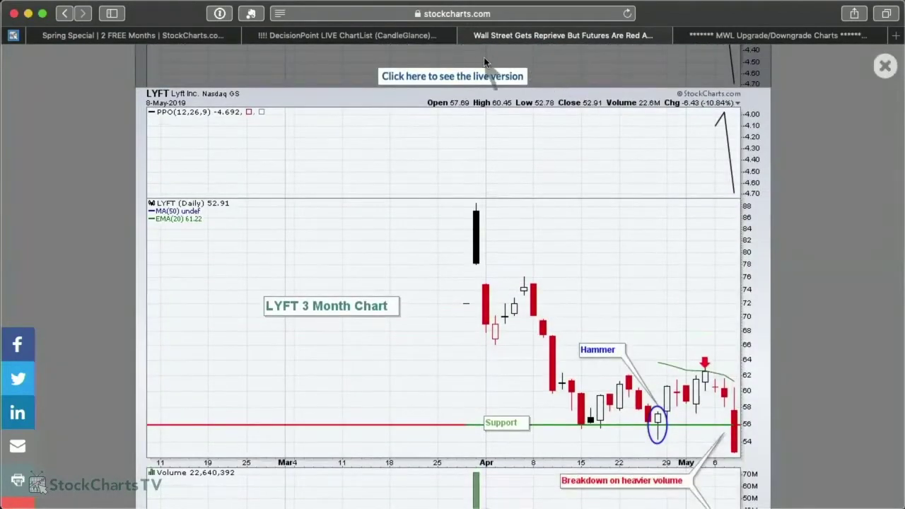
# Step: Open the live version of the LYFT chart and start annotating it
pyautogui.click(438, 76)
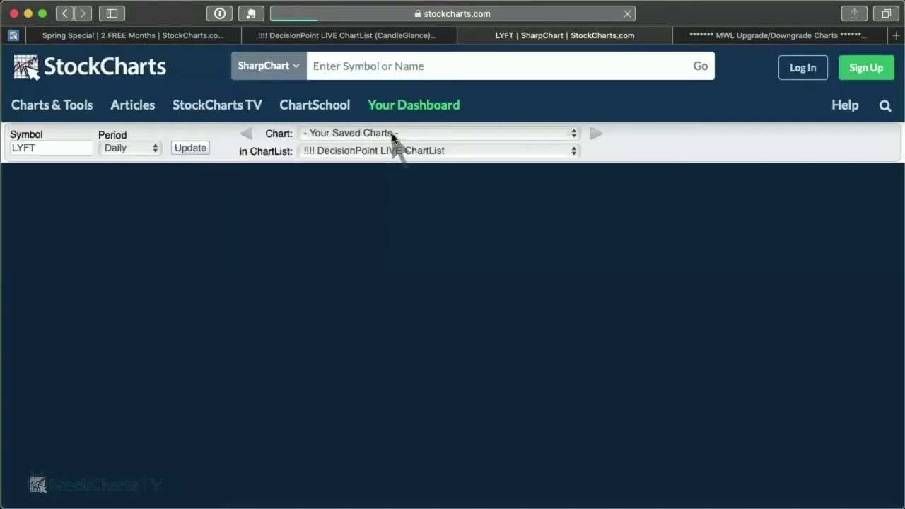
pyautogui.scroll(-8, 373, 238)
pyautogui.scroll(-5, 373, 240)
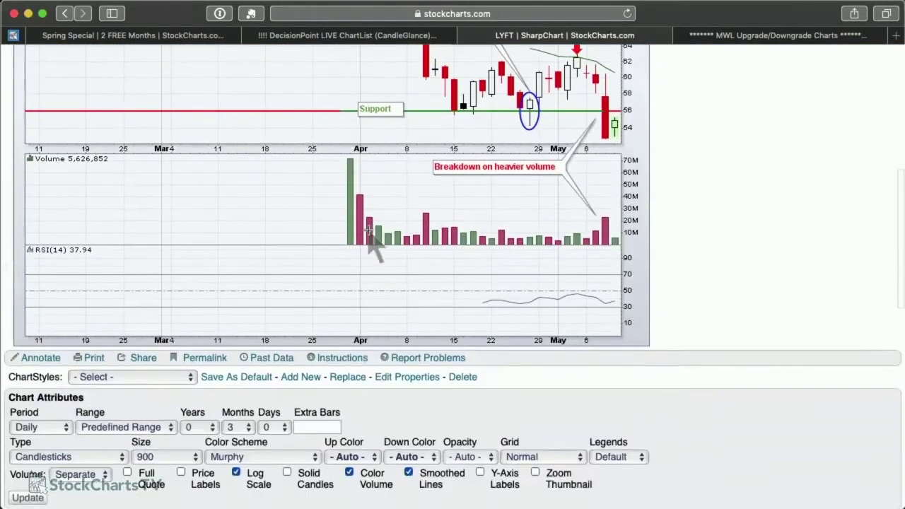
pyautogui.scroll(1, 373, 240)
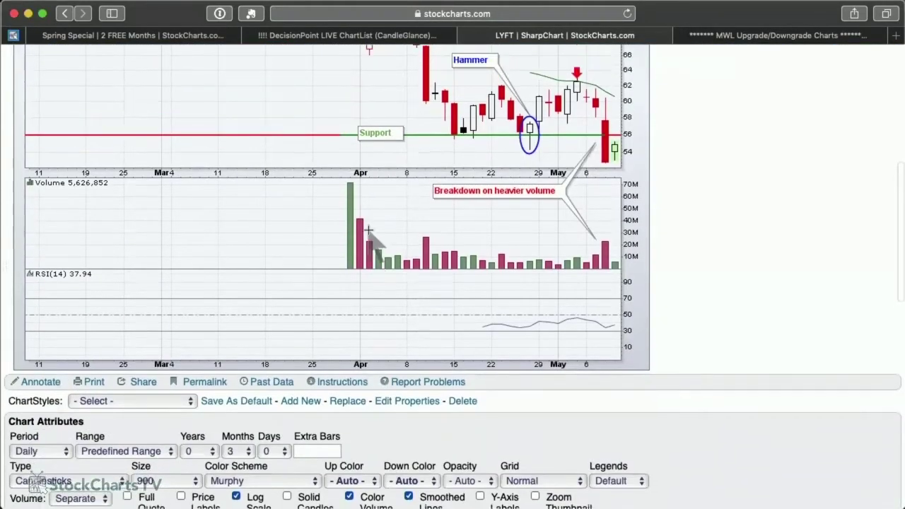
pyautogui.click(41, 385)
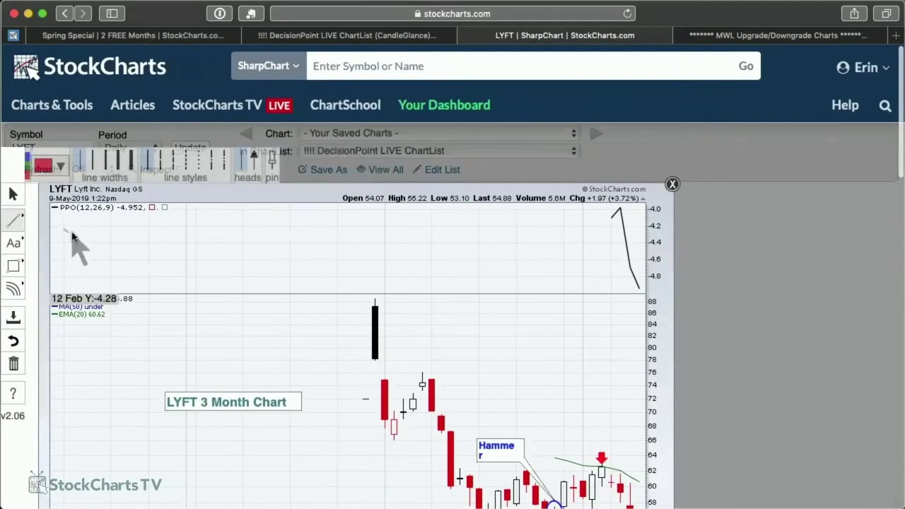
# Step: Exit the annotation editor and upload the chart to the MWL Upgrade/Downgrade Charts list
pyautogui.click(672, 185)
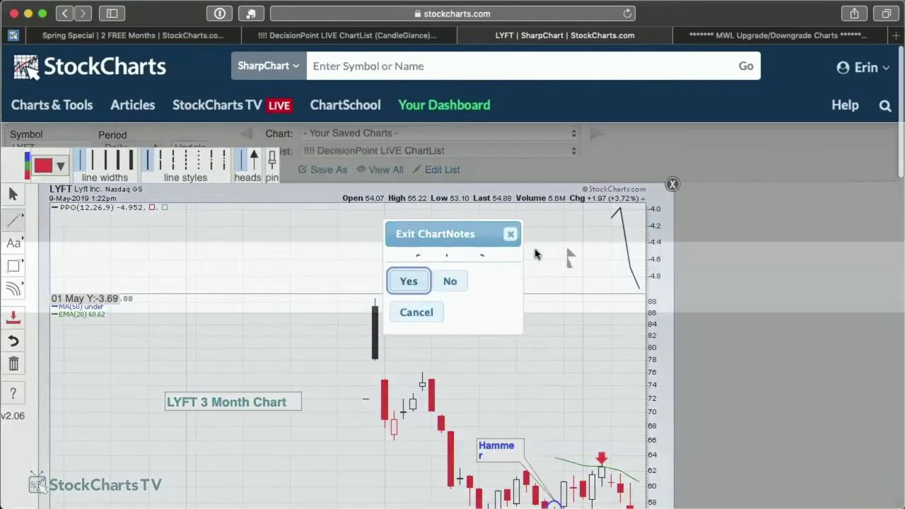
pyautogui.click(413, 281)
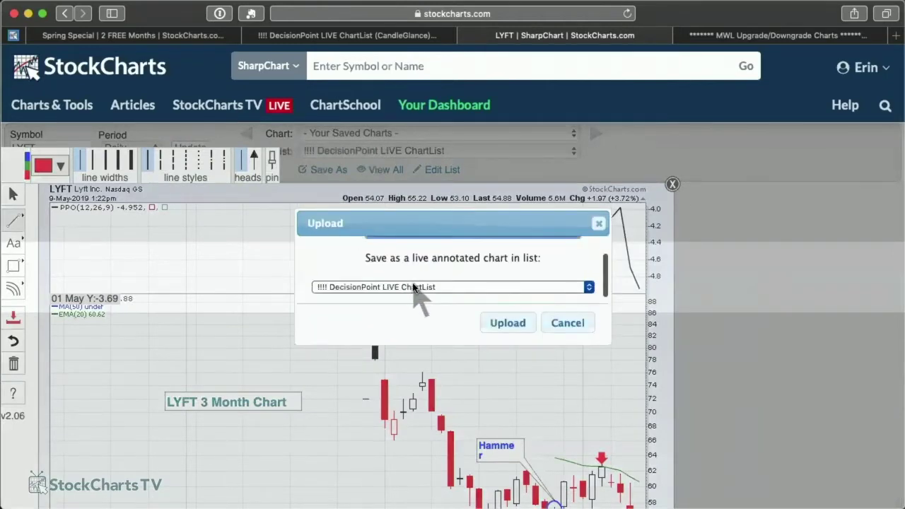
pyautogui.click(414, 284)
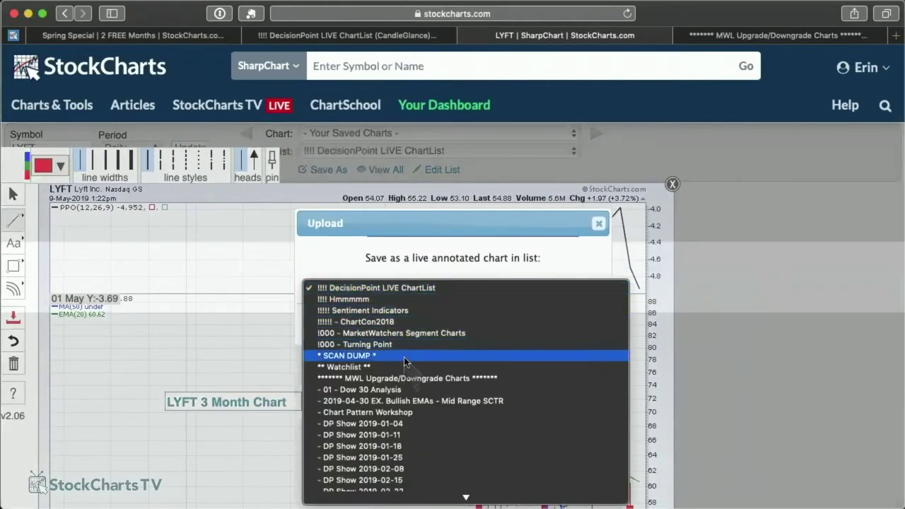
pyautogui.click(407, 379)
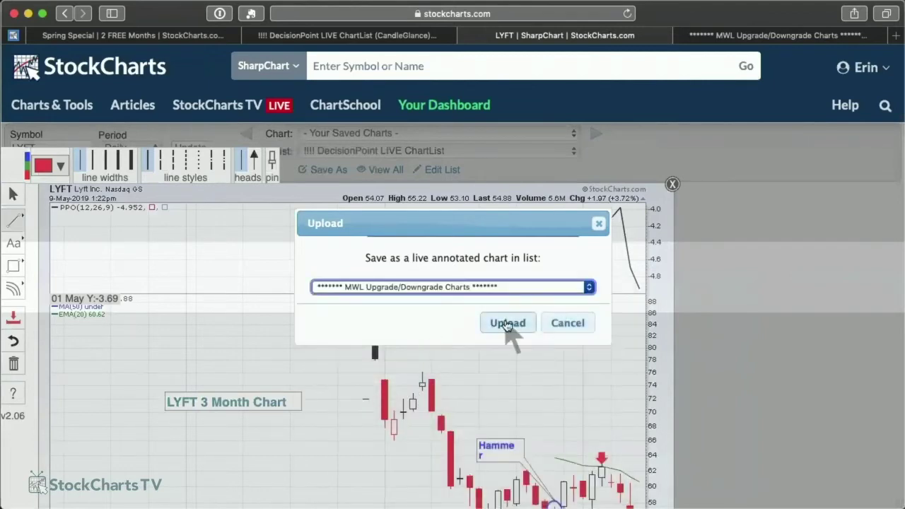
pyautogui.click(507, 323)
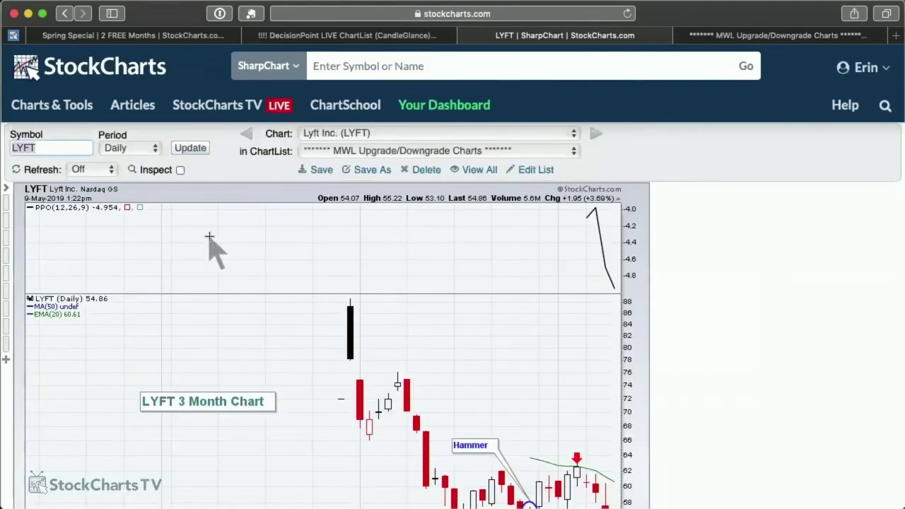
pyautogui.scroll(-3, 208, 247)
pyautogui.scroll(2, 287, 172)
pyautogui.scroll(-5, 343, 247)
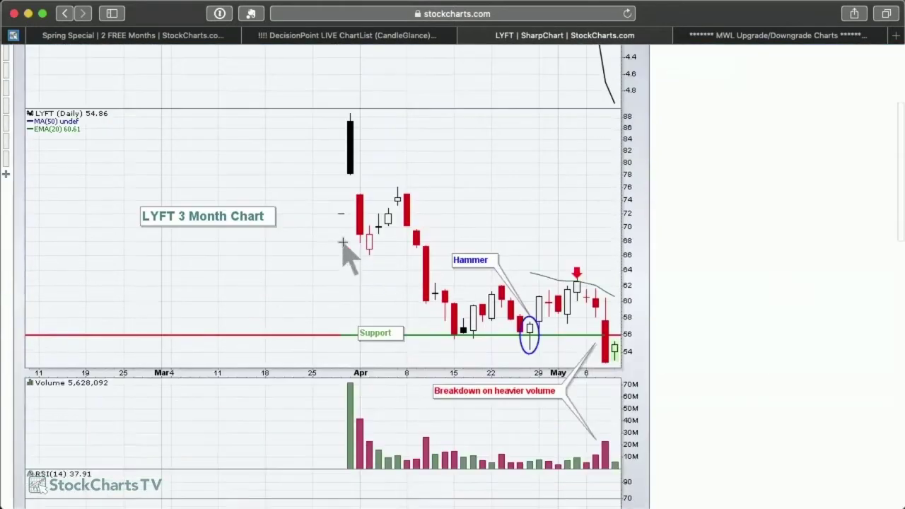
pyautogui.scroll(-12, 343, 244)
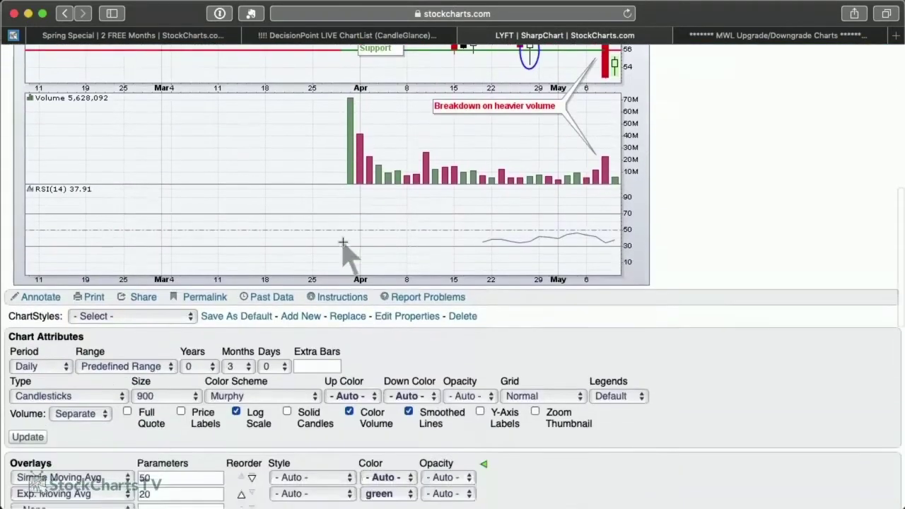
pyautogui.scroll(-3, 347, 245)
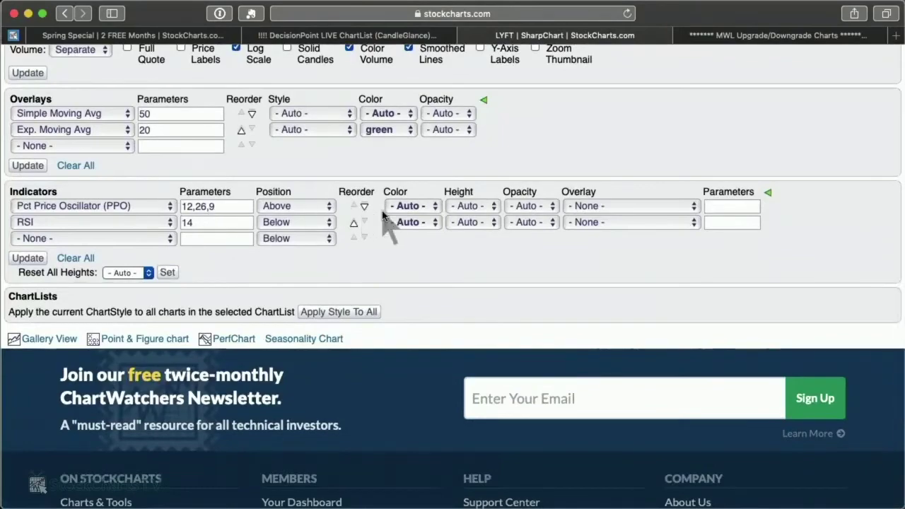
pyautogui.scroll(2, 371, 262)
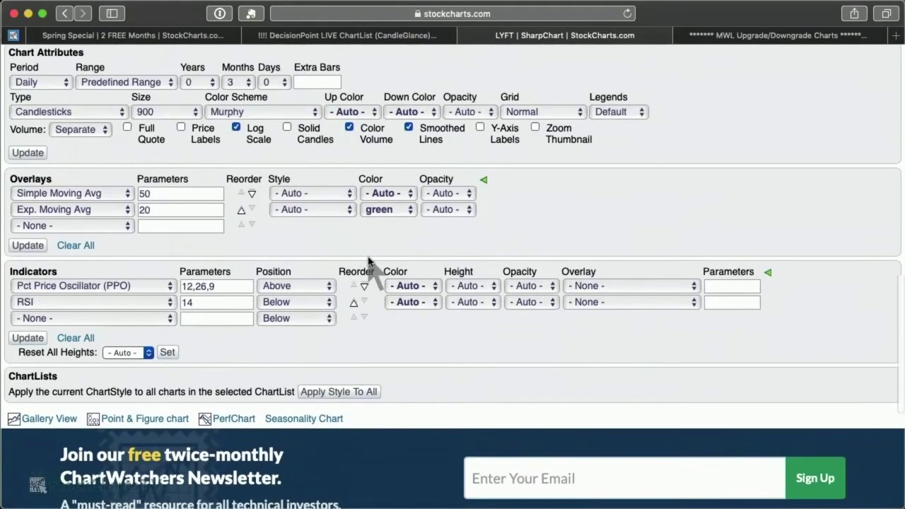
pyautogui.scroll(1, 368, 258)
pyautogui.scroll(12, 368, 258)
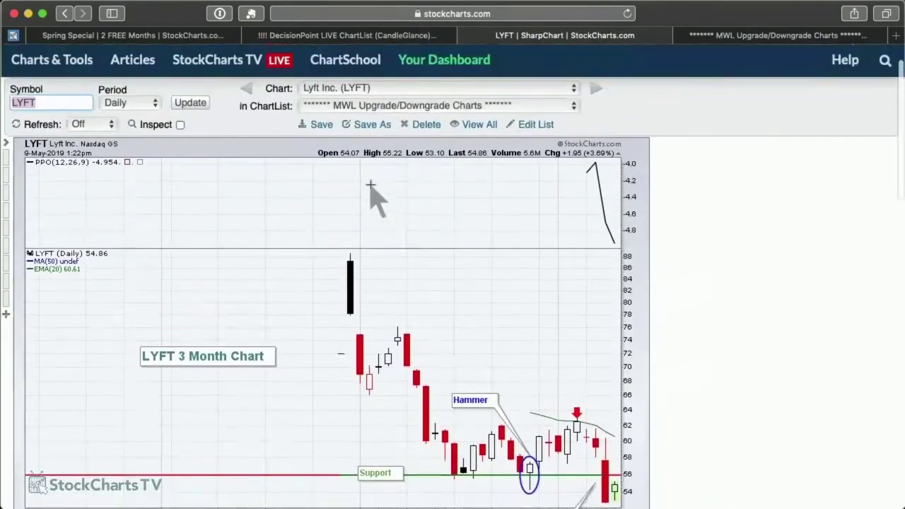
pyautogui.scroll(2, 372, 190)
# Step: Open the Sentiment Indicators ChartList's '100 - 10 Day Moving Average of Put/Call Ratios' chart
pyautogui.click(383, 150)
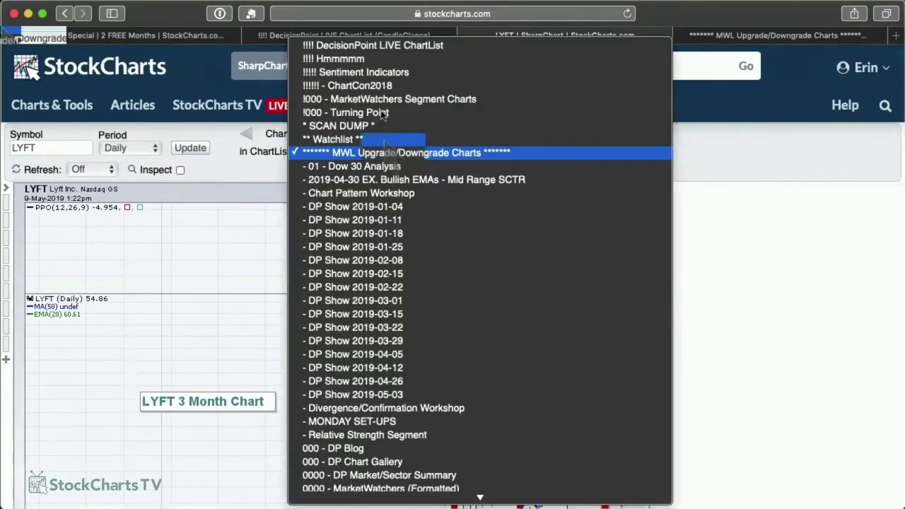
pyautogui.click(362, 71)
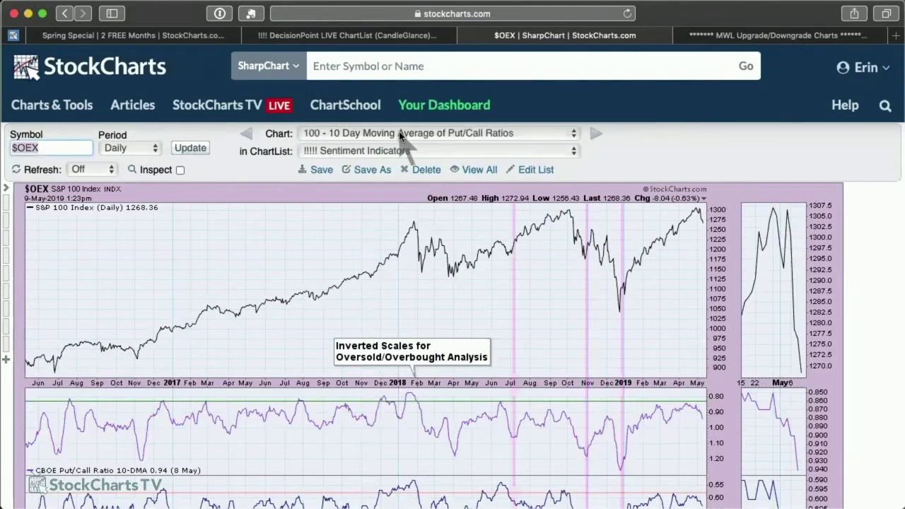
pyautogui.click(400, 134)
pyautogui.click(400, 135)
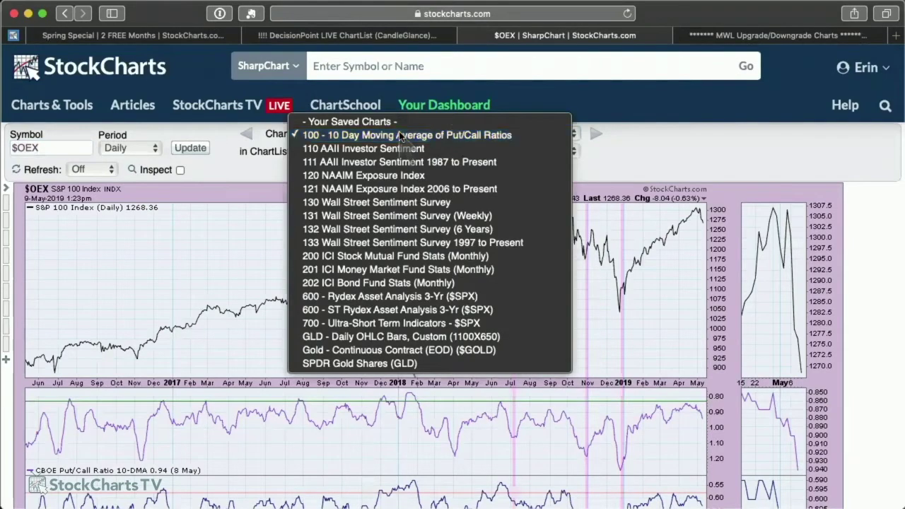
# Step: Inspect the Indicators parameters, including the third indicator's -!10PCROEX symbol, without changes
pyautogui.scroll(-5, 380, 265)
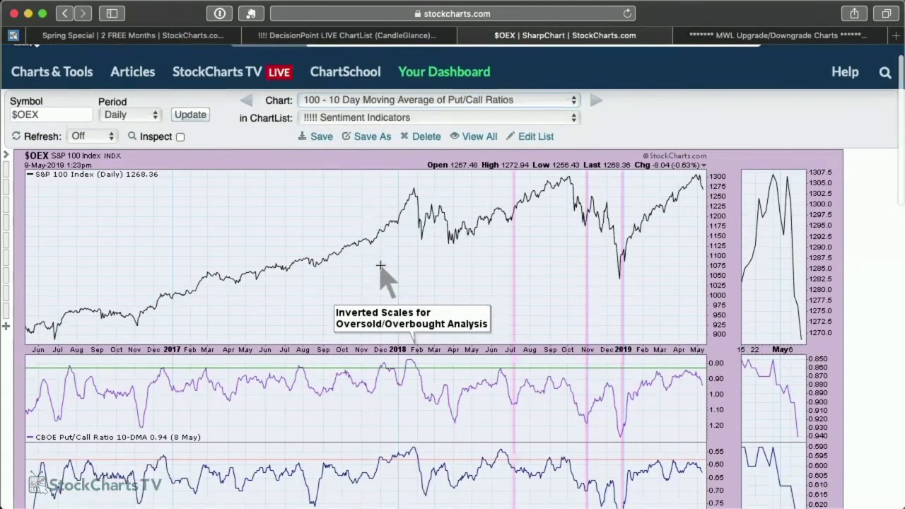
pyautogui.scroll(6, 380, 266)
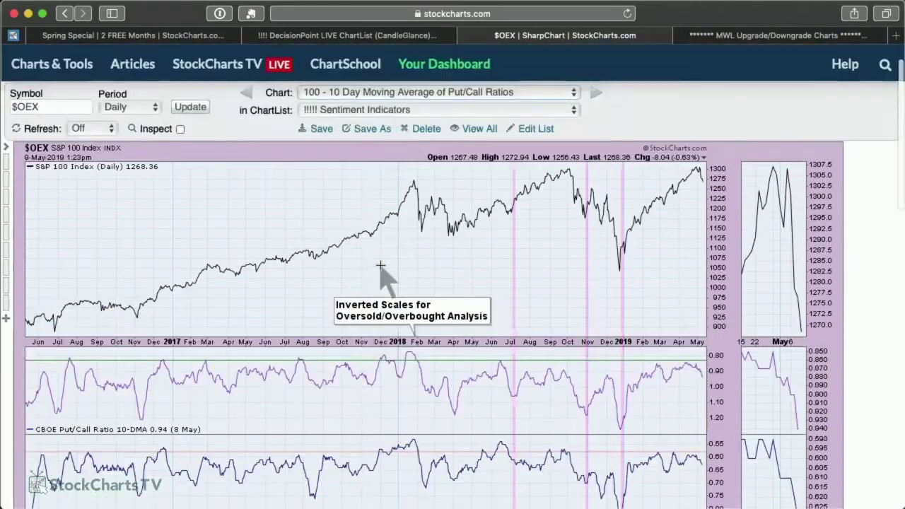
pyautogui.scroll(-6, 380, 266)
pyautogui.scroll(-15, 385, 275)
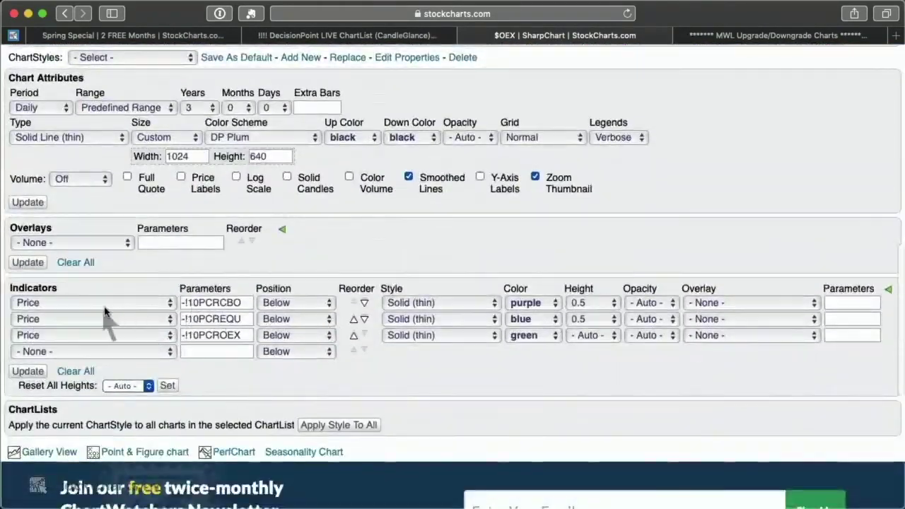
pyautogui.click(181, 336)
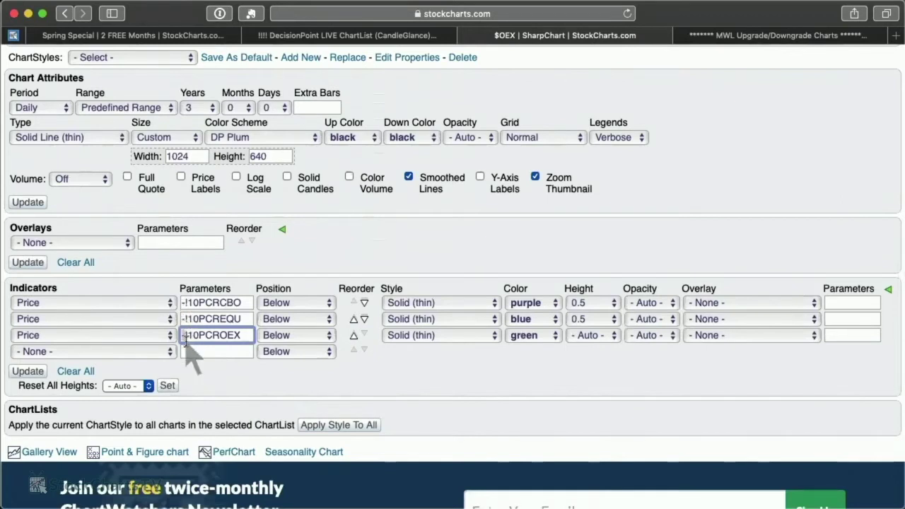
pyautogui.click(290, 375)
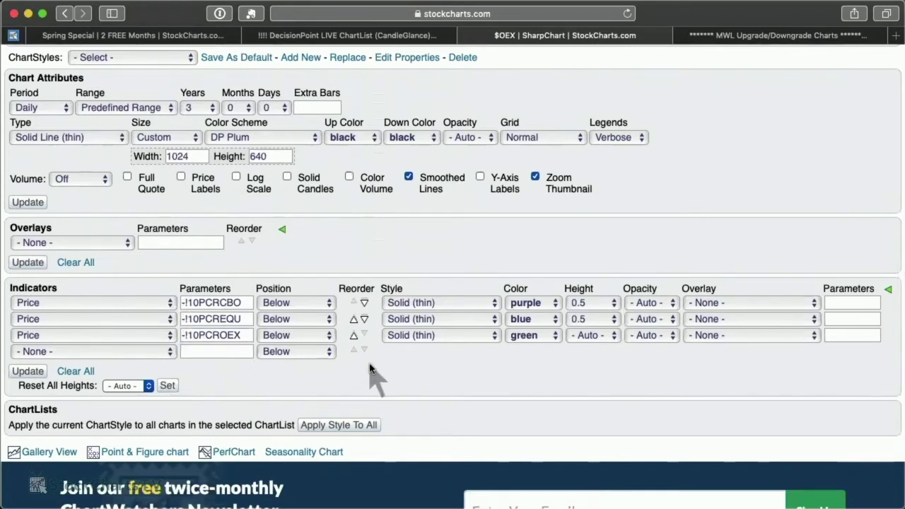
pyautogui.scroll(6, 369, 366)
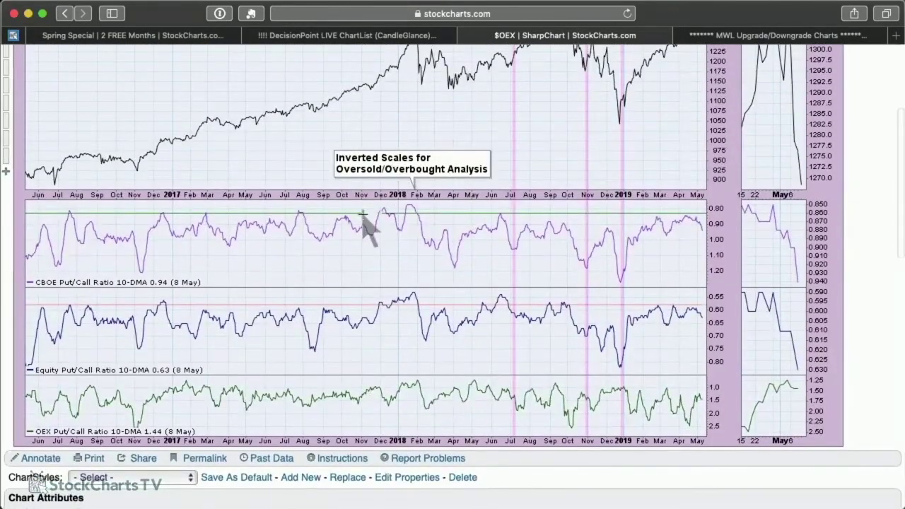
# Step: Scroll through the $OEX chart's three put/call ratio panels
pyautogui.scroll(-5, 364, 217)
pyautogui.scroll(-4, 364, 223)
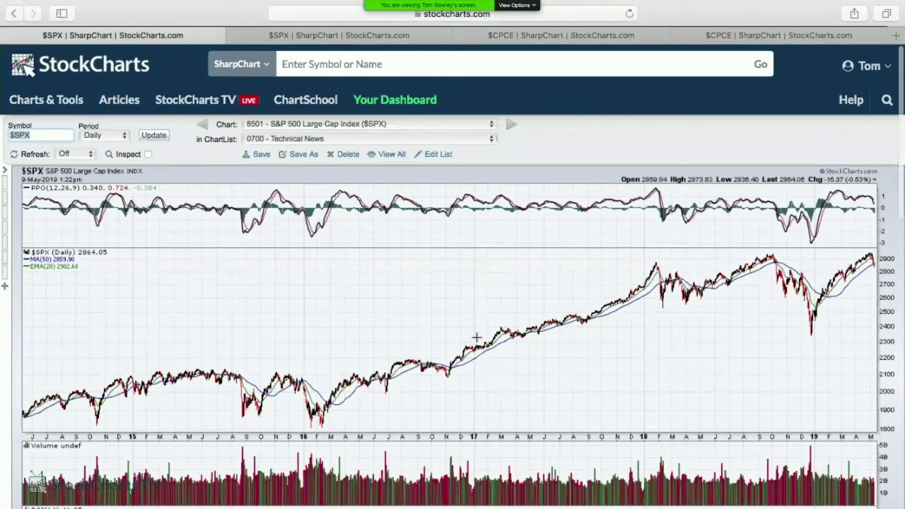
# Step: Switch to the second $SPX chart from the 0100 - Market Update ChartList
pyautogui.scroll(-1, 477, 338)
pyautogui.scroll(-5, 442, 277)
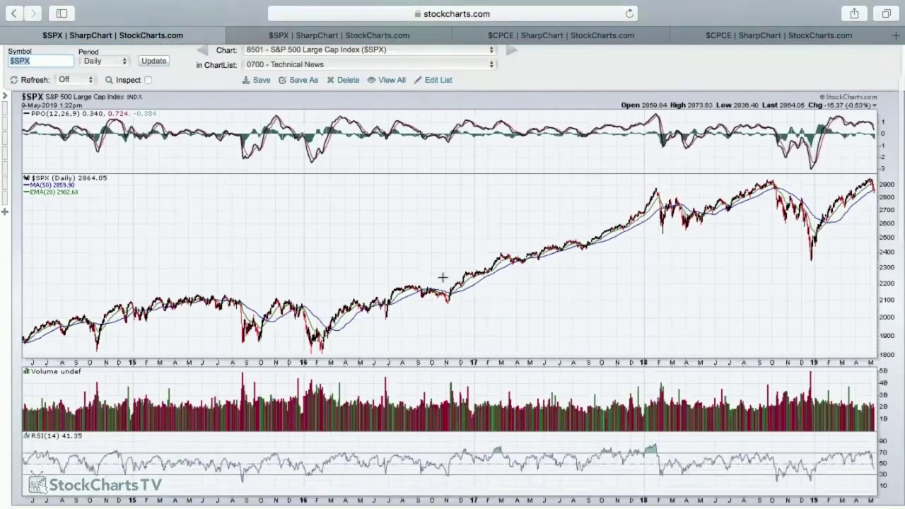
pyautogui.scroll(1, 442, 277)
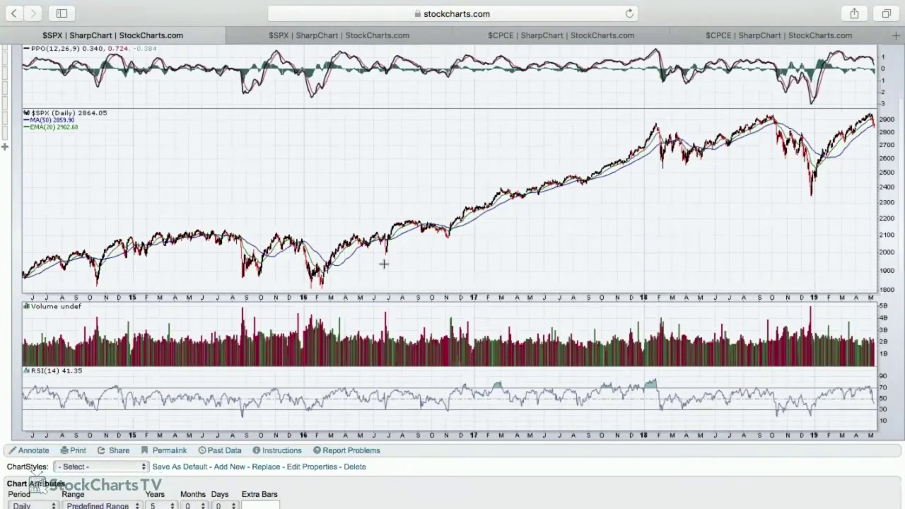
pyautogui.scroll(3, 677, 168)
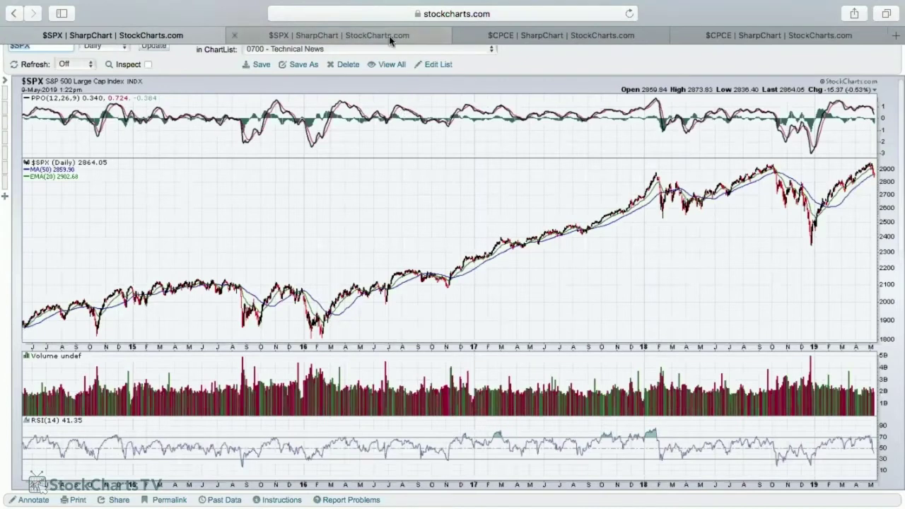
pyautogui.click(407, 32)
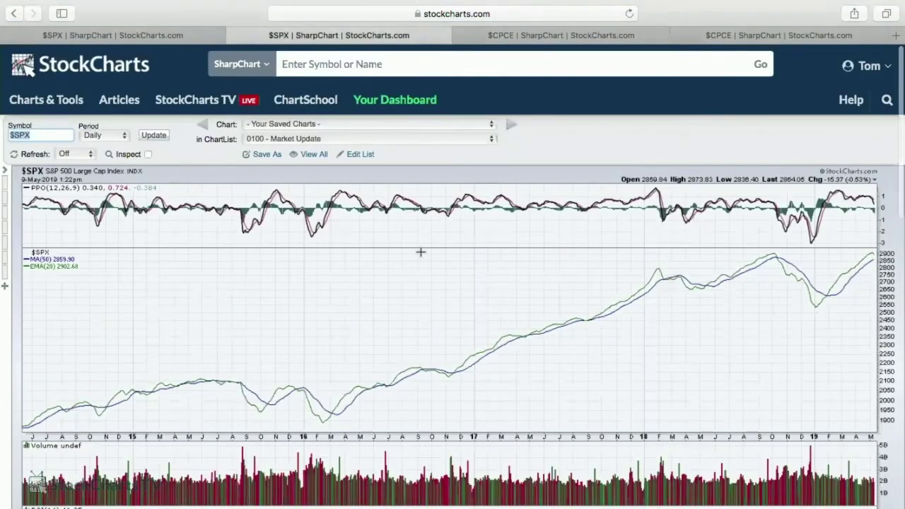
# Step: Confirm the Chart Attributes price Type is Invisible, leaving only MA(50) and EMA(20) visible
pyautogui.scroll(-1, 420, 251)
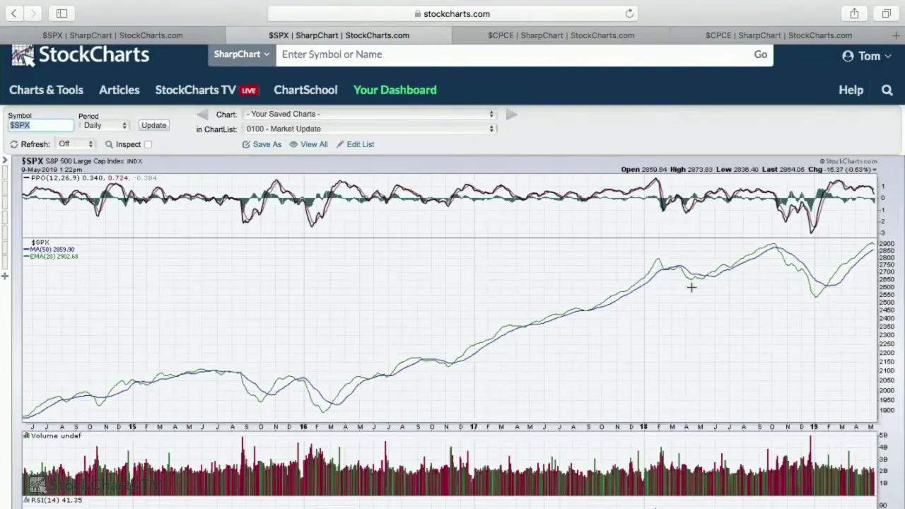
pyautogui.scroll(-5, 545, 313)
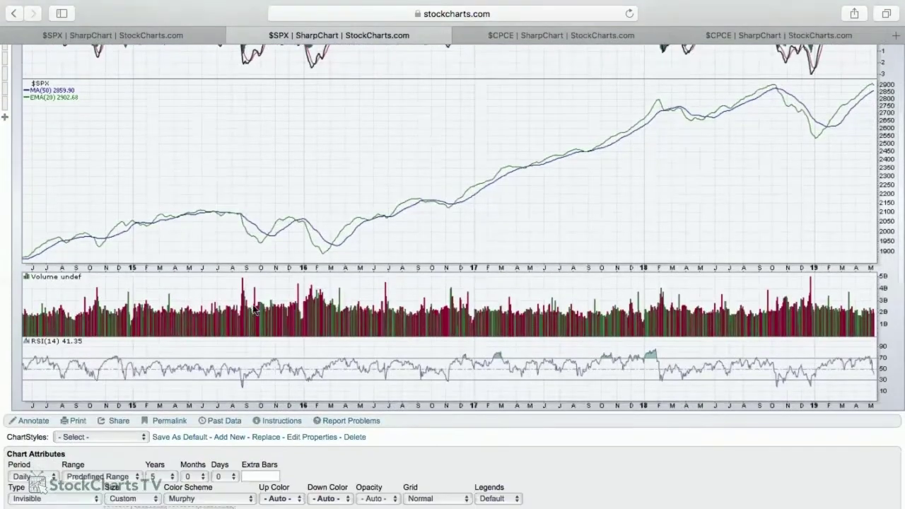
pyautogui.scroll(-8, 75, 276)
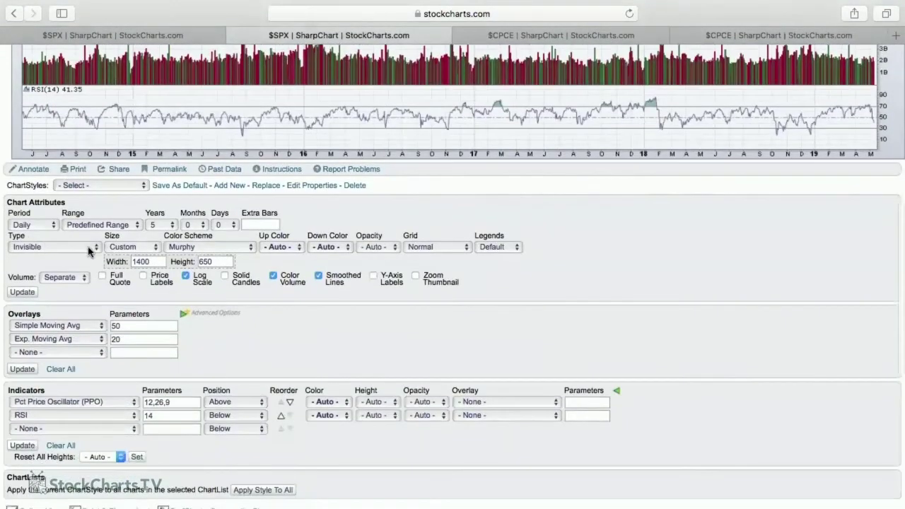
pyautogui.click(88, 247)
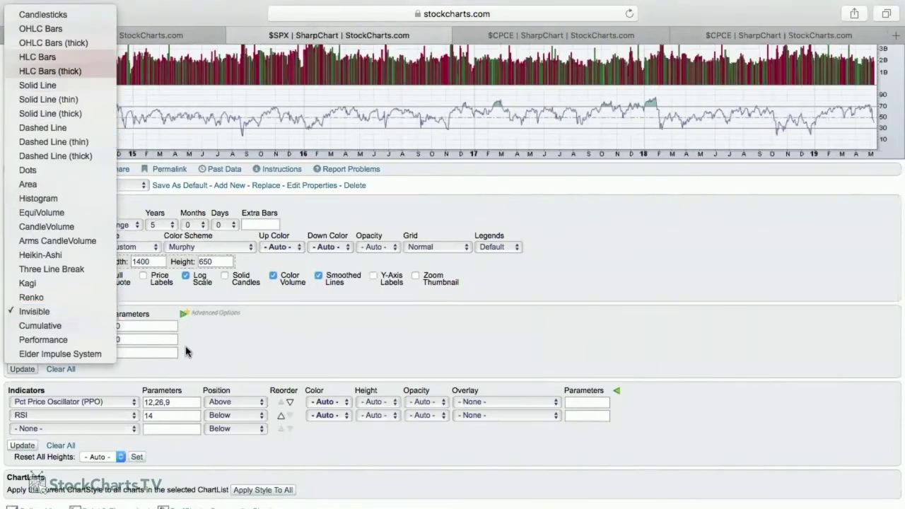
pyautogui.click(326, 344)
pyautogui.scroll(5, 370, 212)
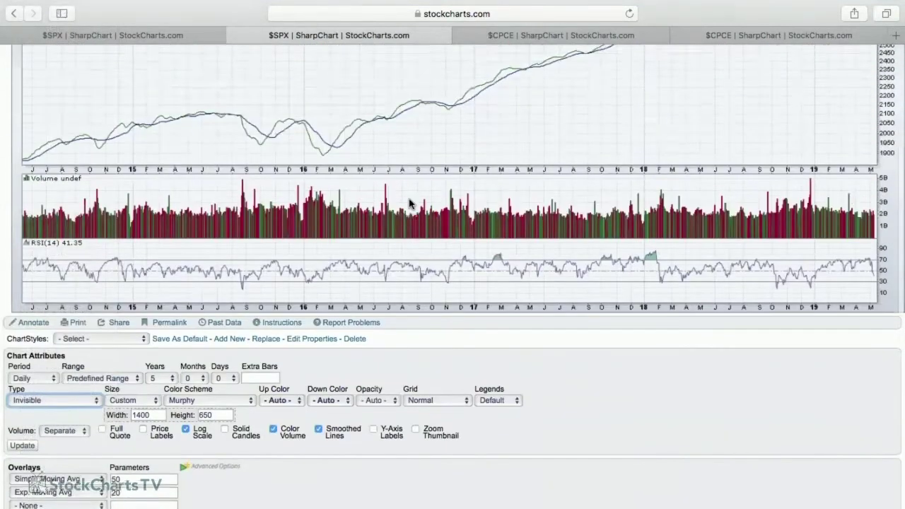
pyautogui.scroll(3, 399, 301)
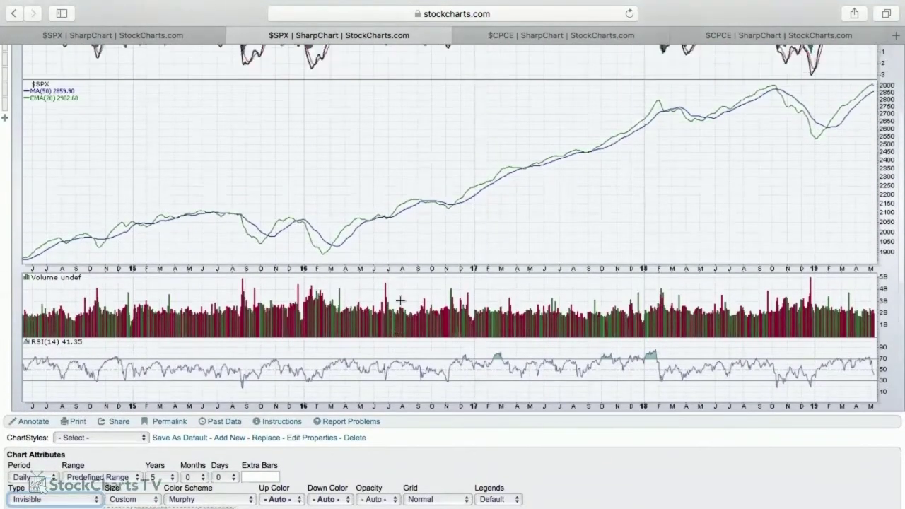
pyautogui.scroll(1, 531, 280)
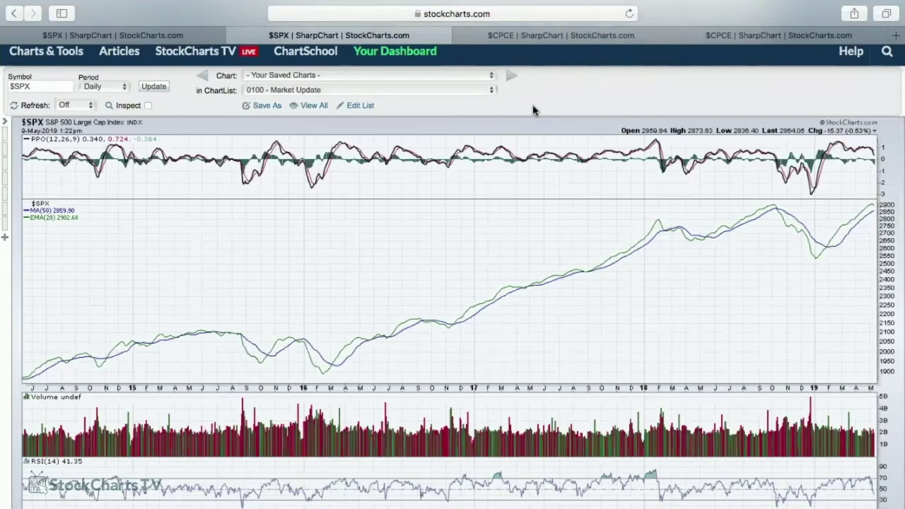
# Step: View the full $CPCE SharpChart with its MA(50), EMA(20), PPO and $SPX panels
pyautogui.click(556, 36)
pyautogui.scroll(2, 501, 157)
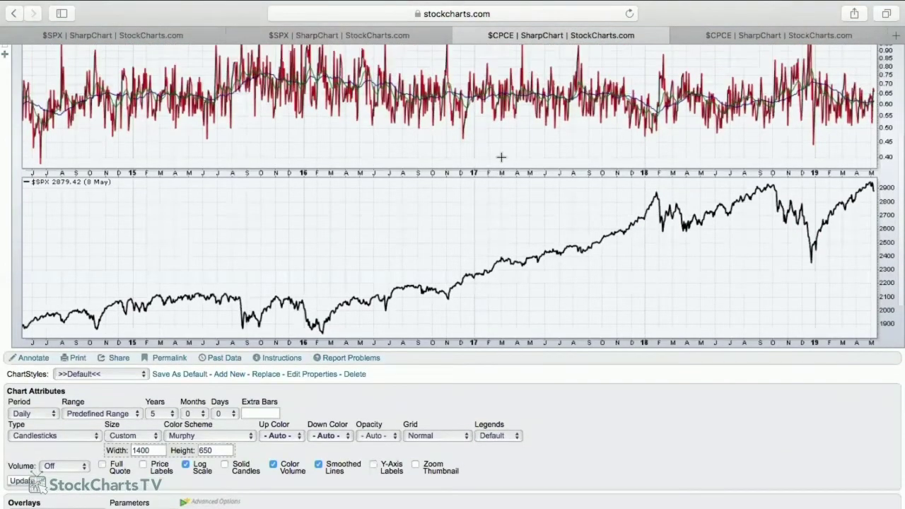
pyautogui.scroll(4, 501, 161)
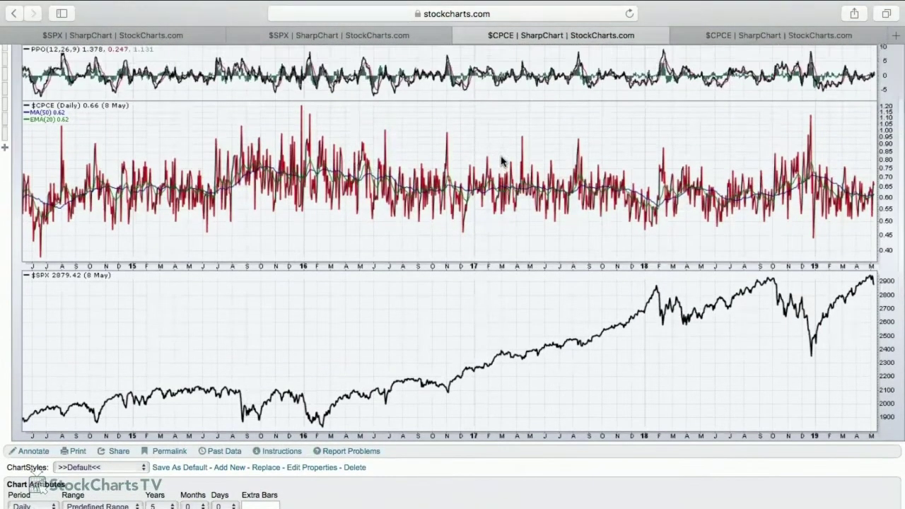
pyautogui.scroll(2, 259, 226)
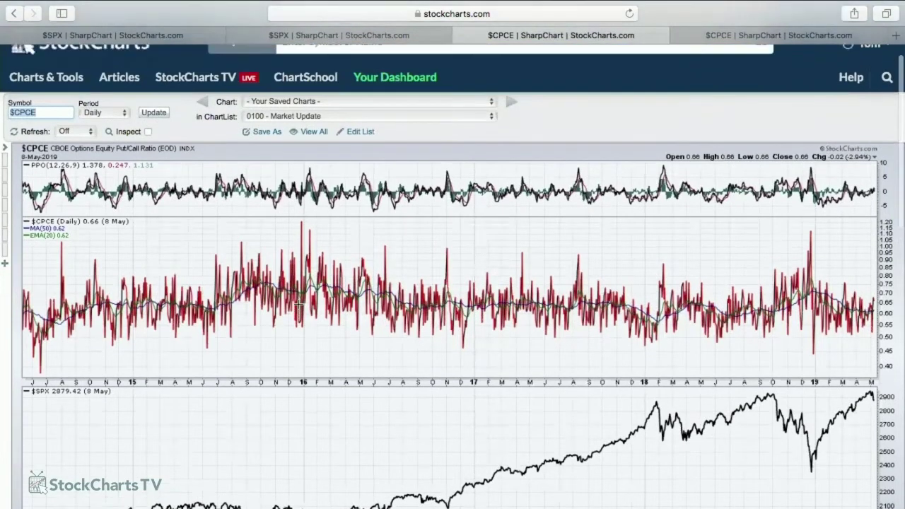
pyautogui.scroll(1, 298, 304)
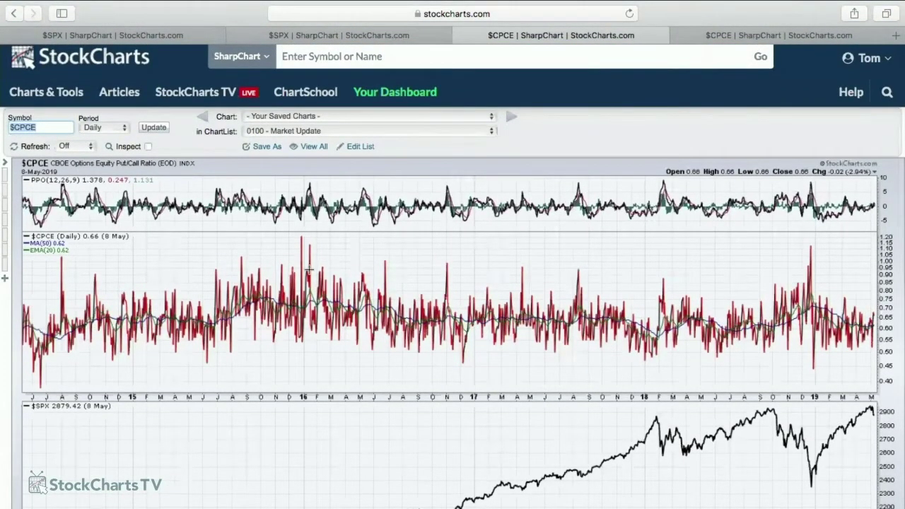
pyautogui.scroll(-2, 325, 244)
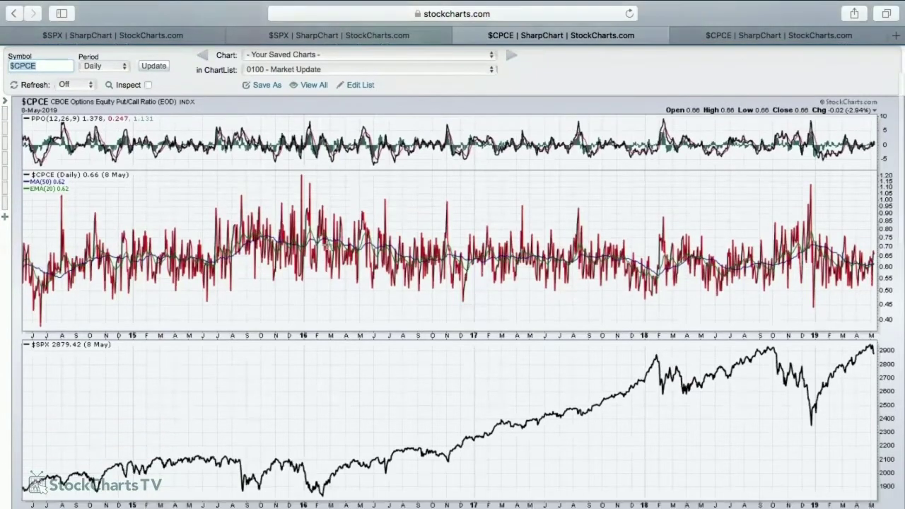
pyautogui.scroll(-2, 326, 244)
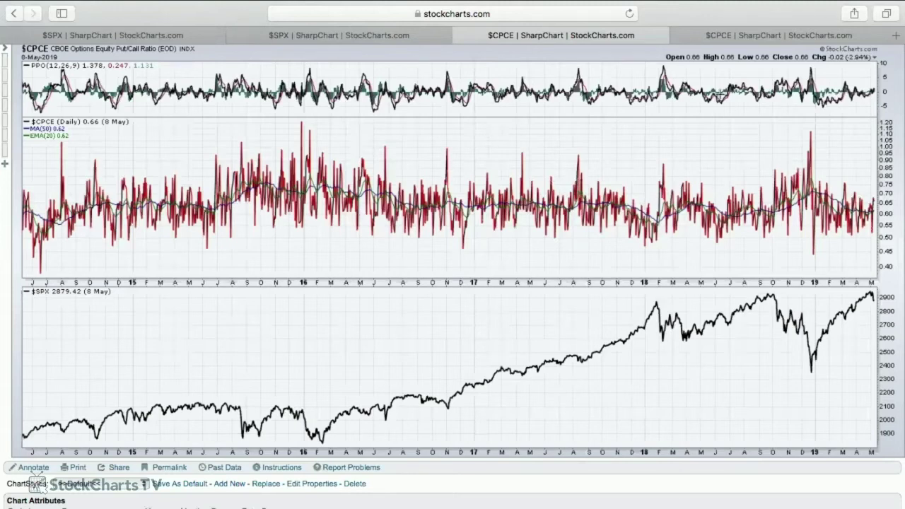
# Step: Compare the smoothed $CPCE chart with the other $CPCE chart tab
pyautogui.click(745, 36)
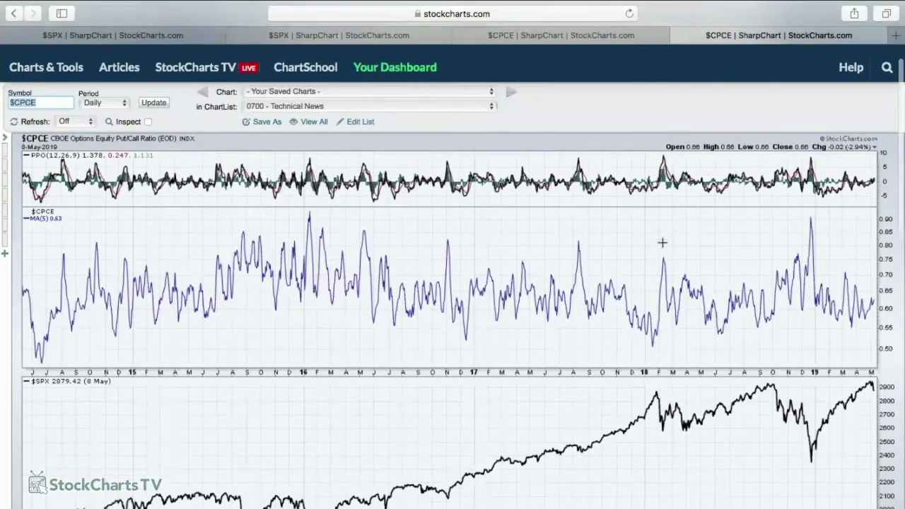
pyautogui.scroll(-3, 661, 242)
pyautogui.scroll(-2, 661, 242)
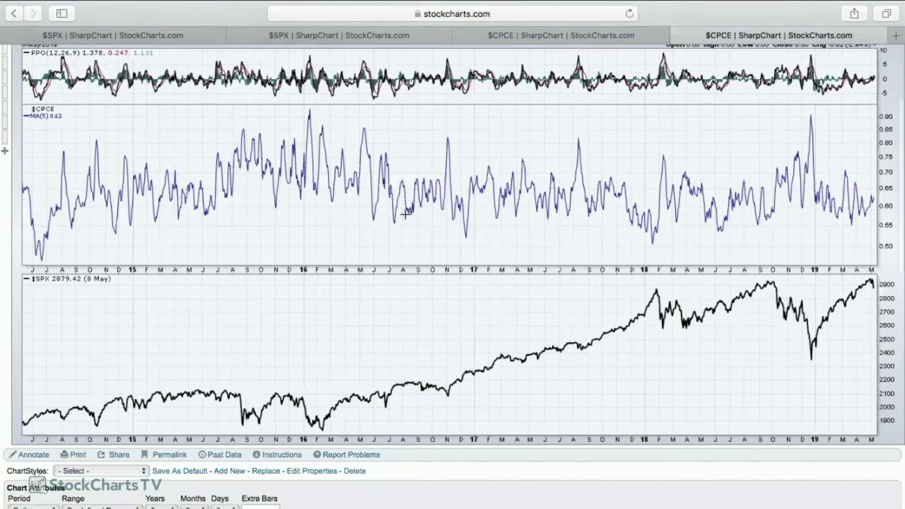
pyautogui.scroll(-1, 405, 213)
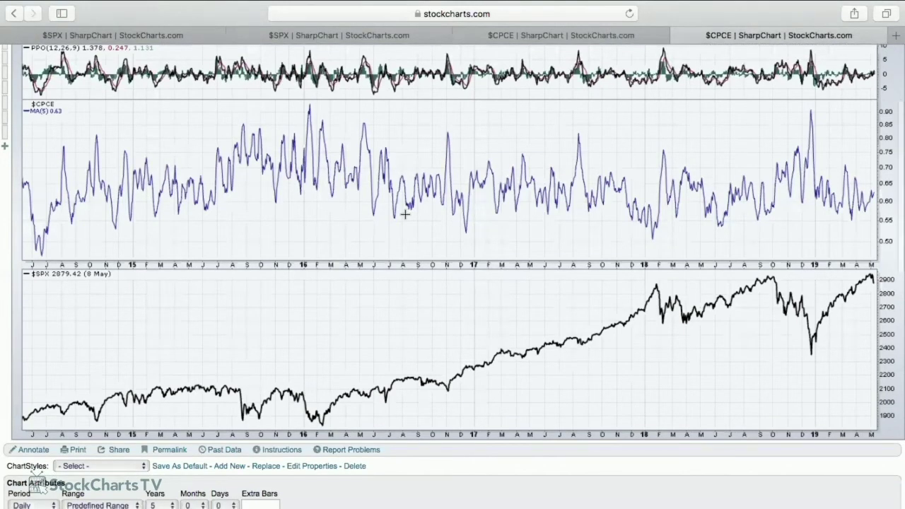
pyautogui.scroll(-5, 404, 214)
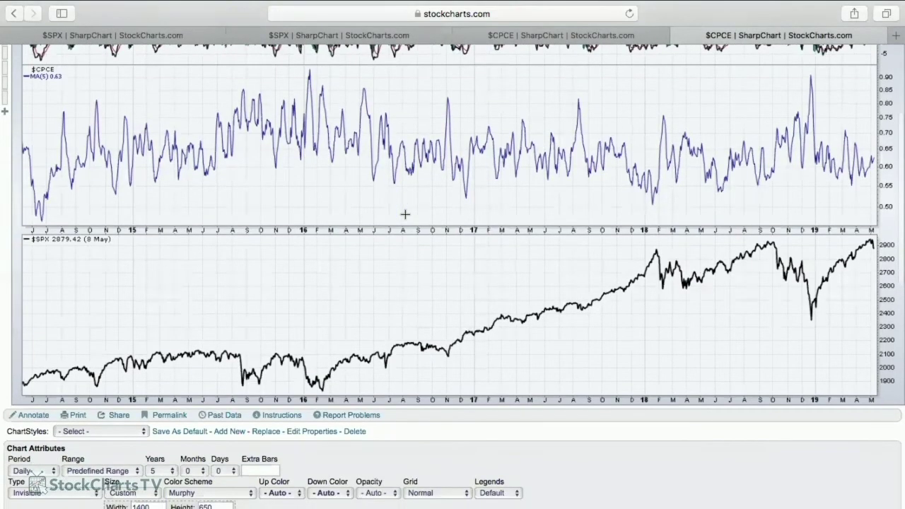
pyautogui.scroll(-5, 404, 214)
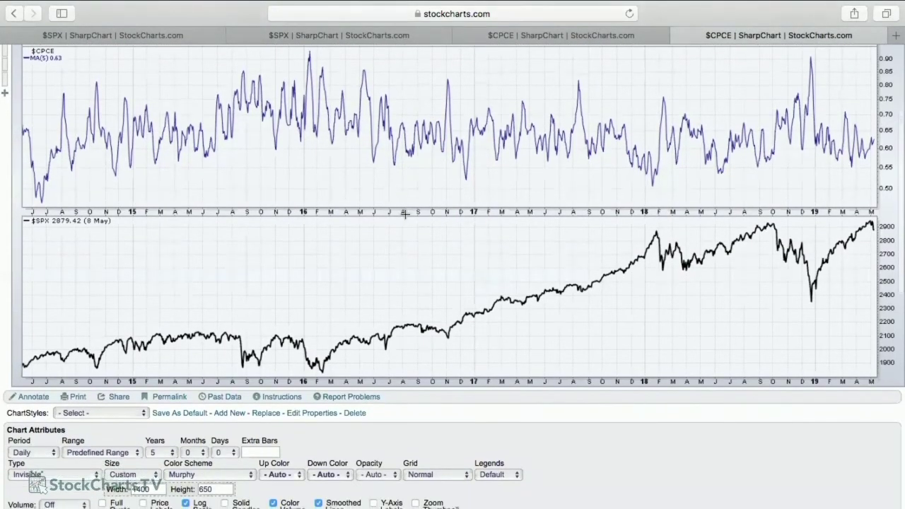
pyautogui.scroll(-15, 208, 227)
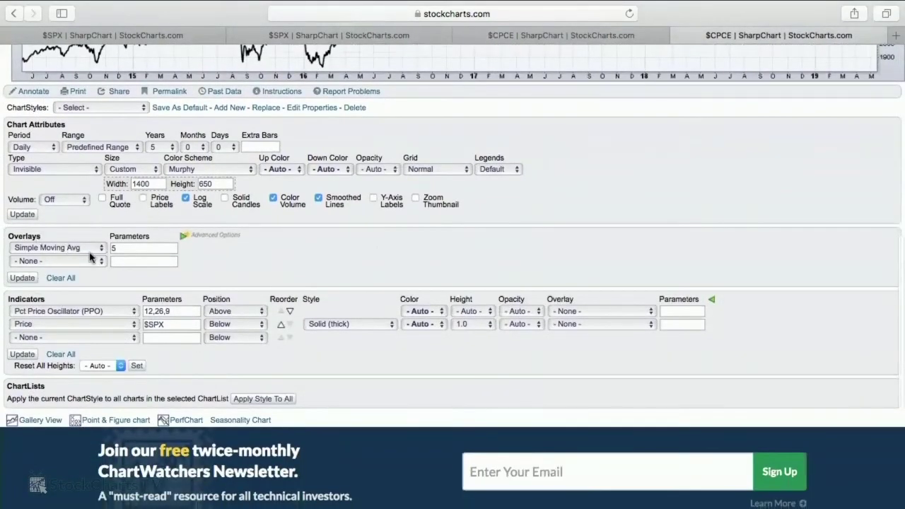
pyautogui.scroll(8, 379, 243)
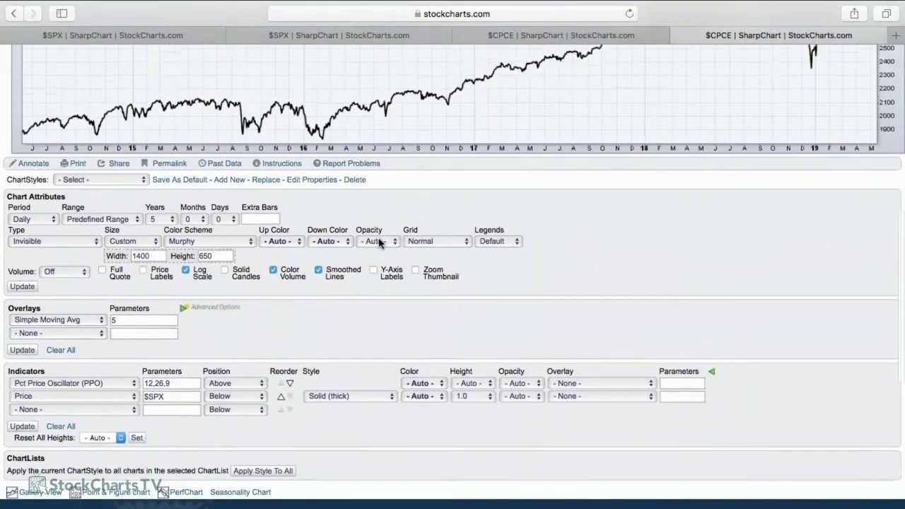
pyautogui.scroll(10, 380, 243)
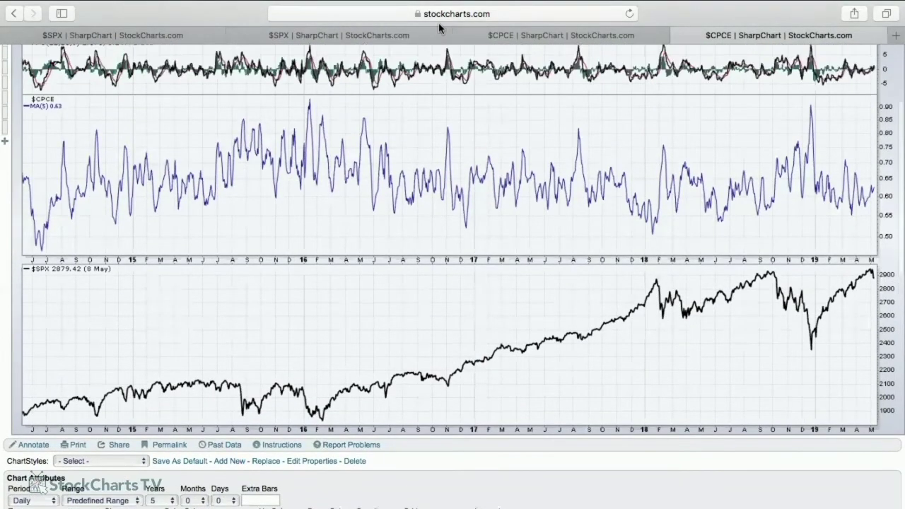
pyautogui.click(498, 36)
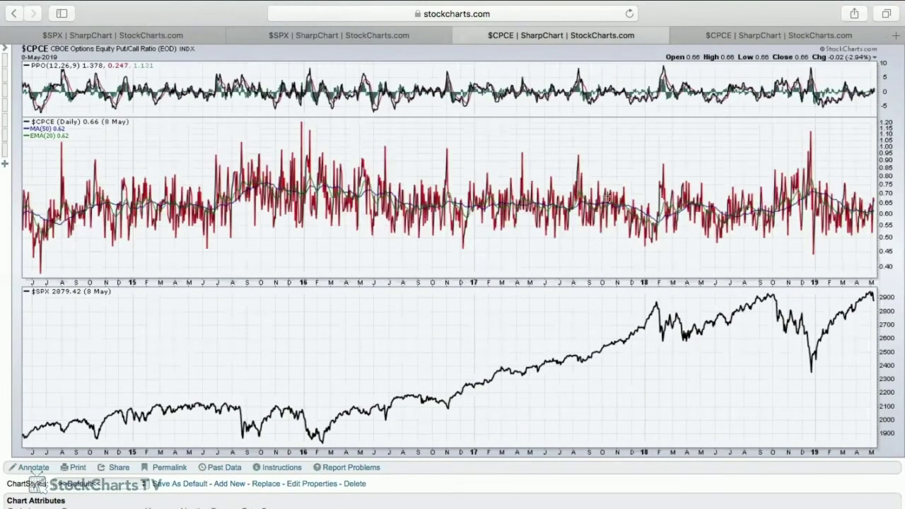
# Step: Change the Simple Moving Avg period from 5 to 20 and redraw the $CPCE chart
pyautogui.click(791, 38)
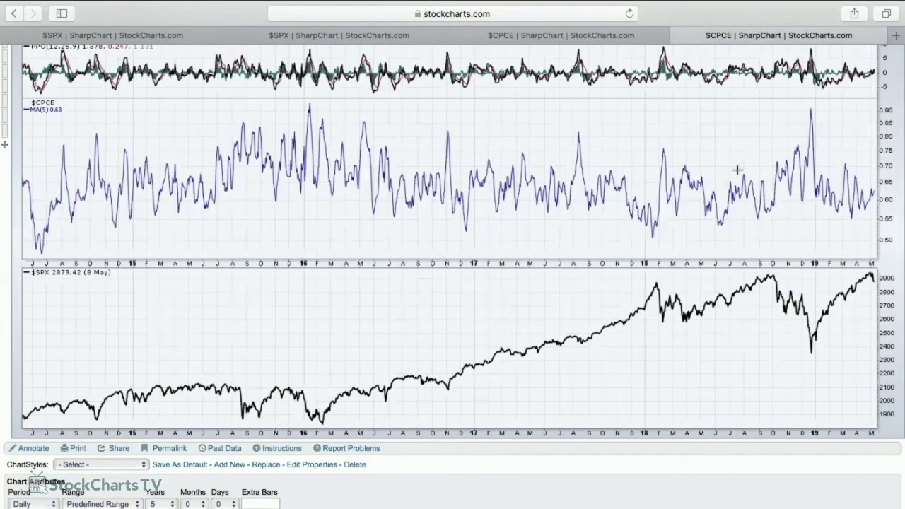
pyautogui.scroll(-5, 852, 188)
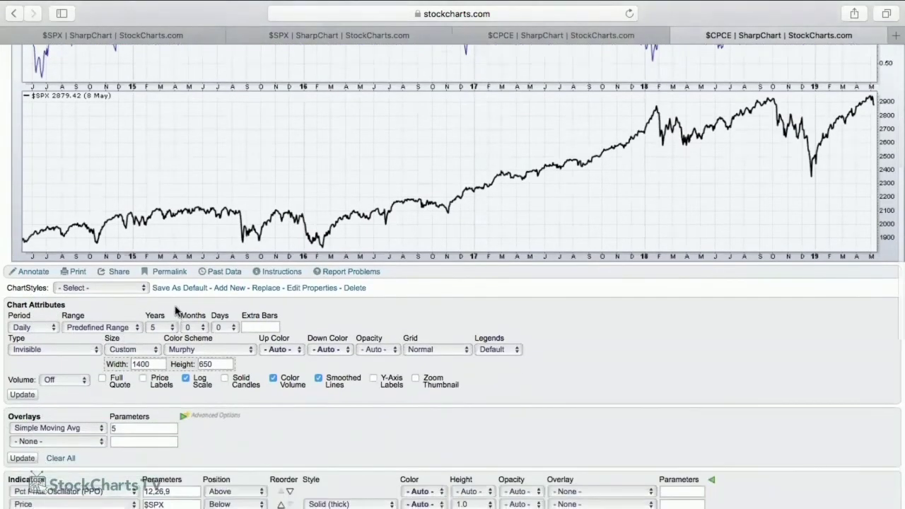
pyautogui.click(130, 426)
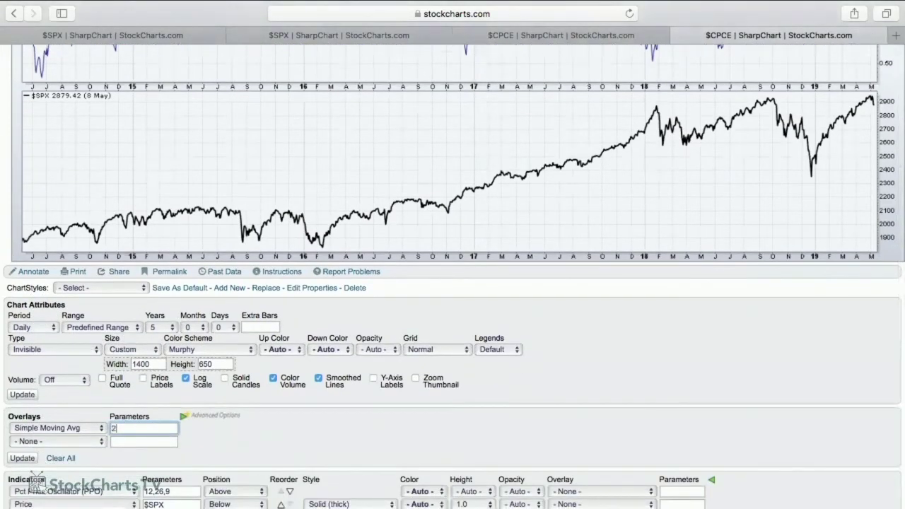
pyautogui.click(22, 458)
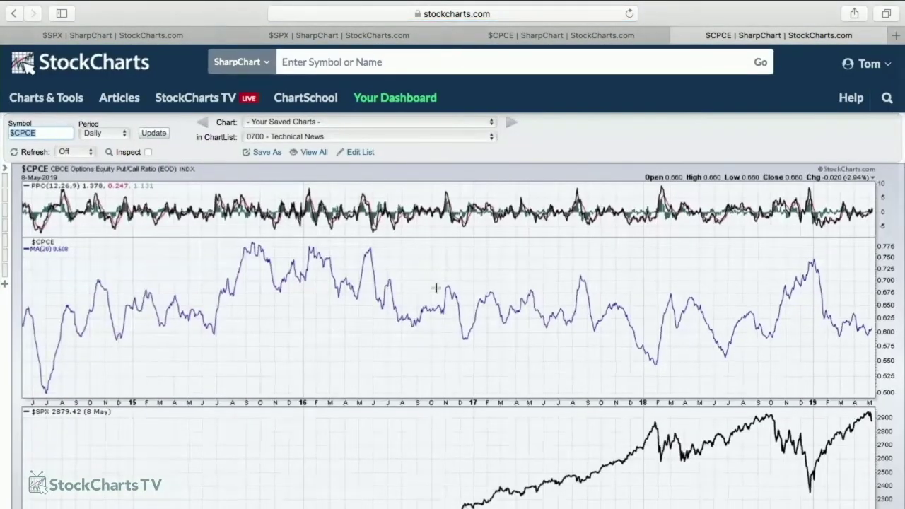
pyautogui.scroll(-2, 764, 295)
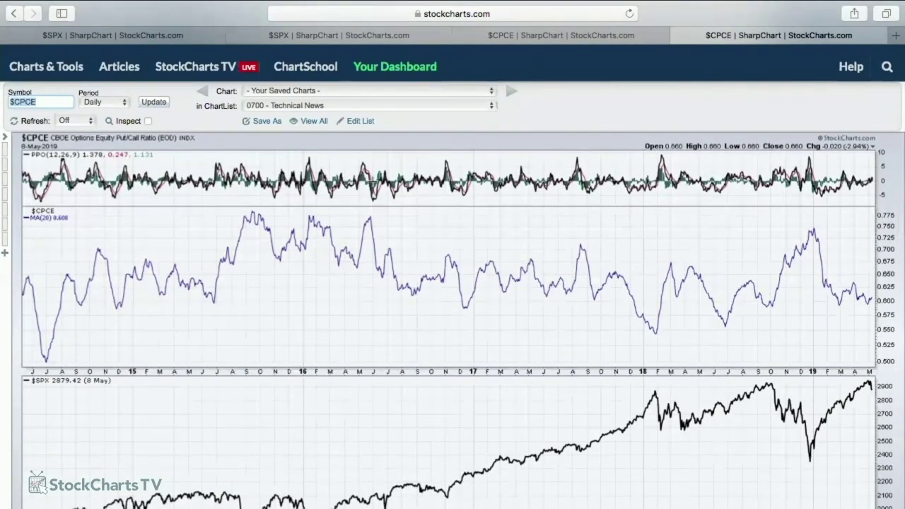
pyautogui.scroll(2, 391, 78)
# Step: Load the CAT chart by searching for symbol CAT
pyautogui.click(378, 65)
pyautogui.write('CA')
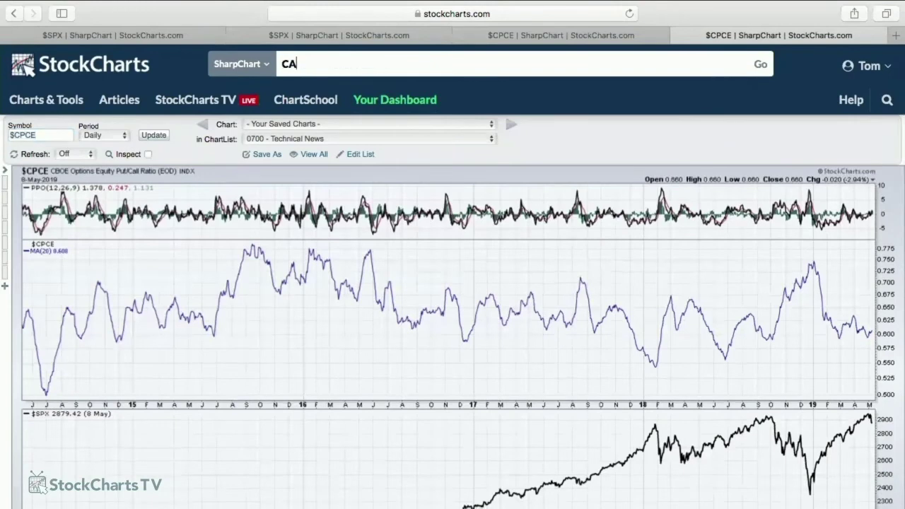
pyautogui.write('T')
pyautogui.press('Return')
# Step: Enable Full Quote and redraw the CAT chart to show dividend and yield details
pyautogui.scroll(-1, 461, 247)
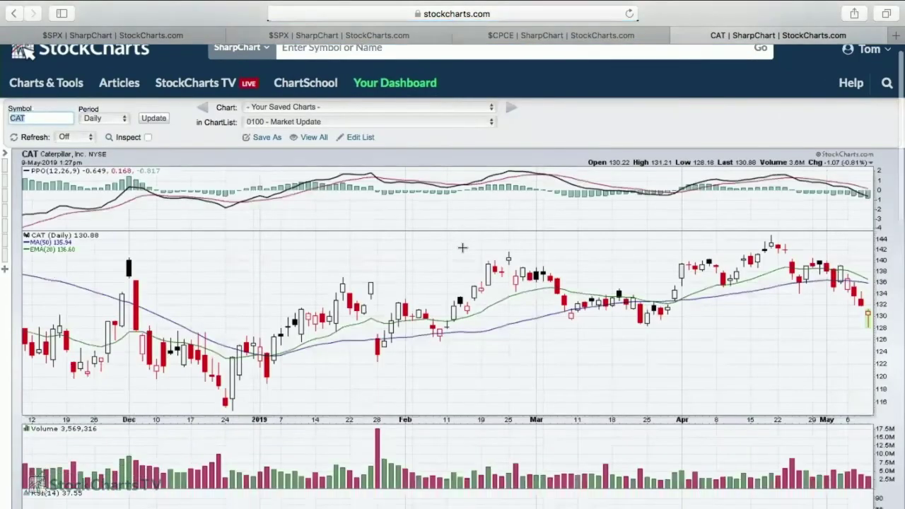
pyautogui.scroll(-1, 462, 247)
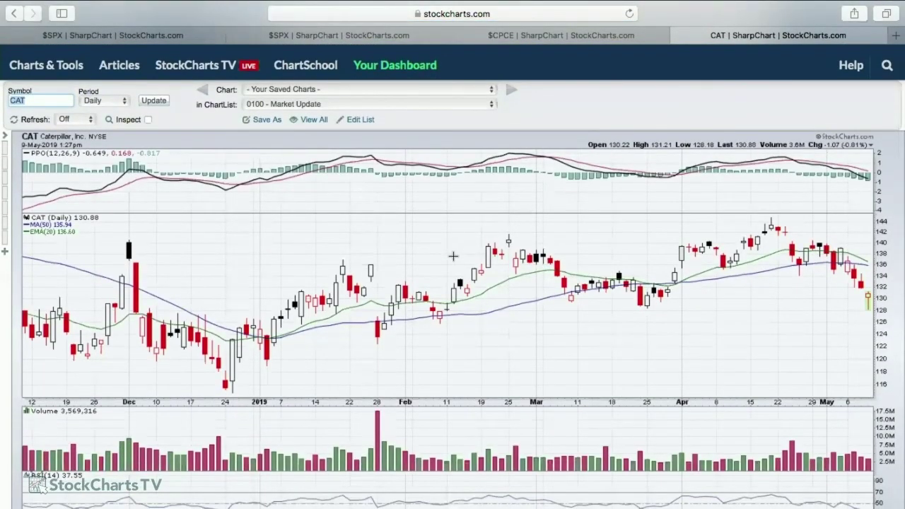
pyautogui.scroll(-3, 448, 260)
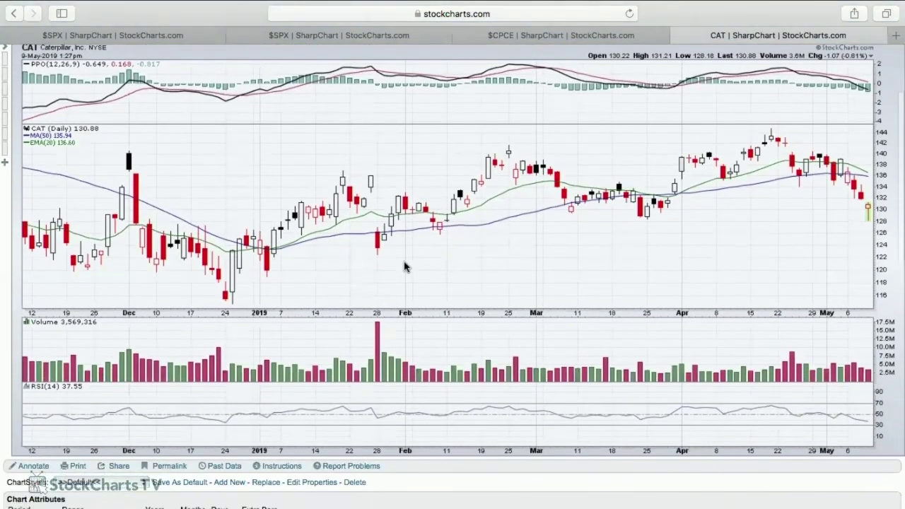
pyautogui.scroll(-5, 404, 267)
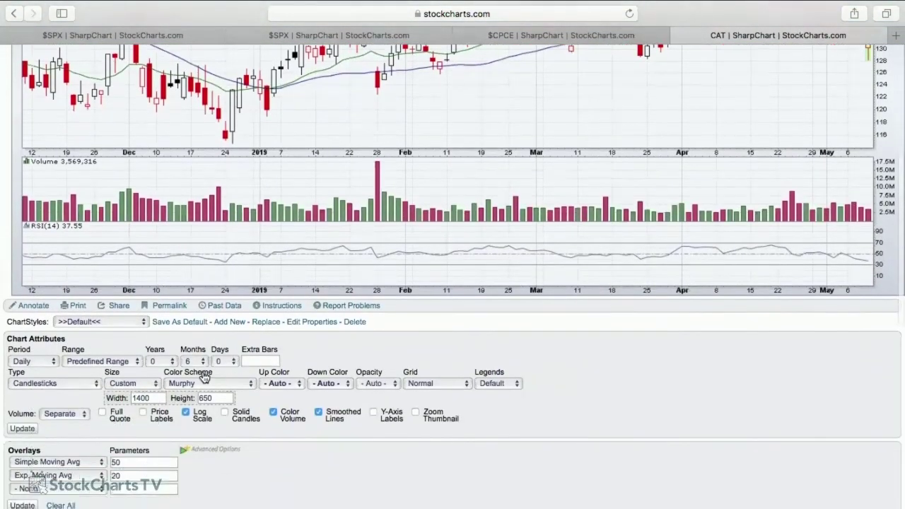
pyautogui.scroll(-1, 203, 378)
pyautogui.click(102, 372)
pyautogui.click(31, 387)
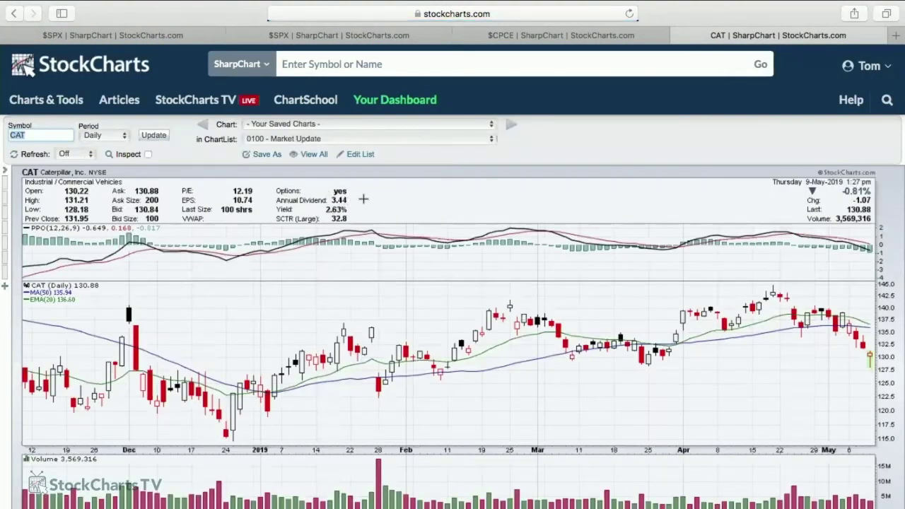
pyautogui.scroll(-6, 353, 212)
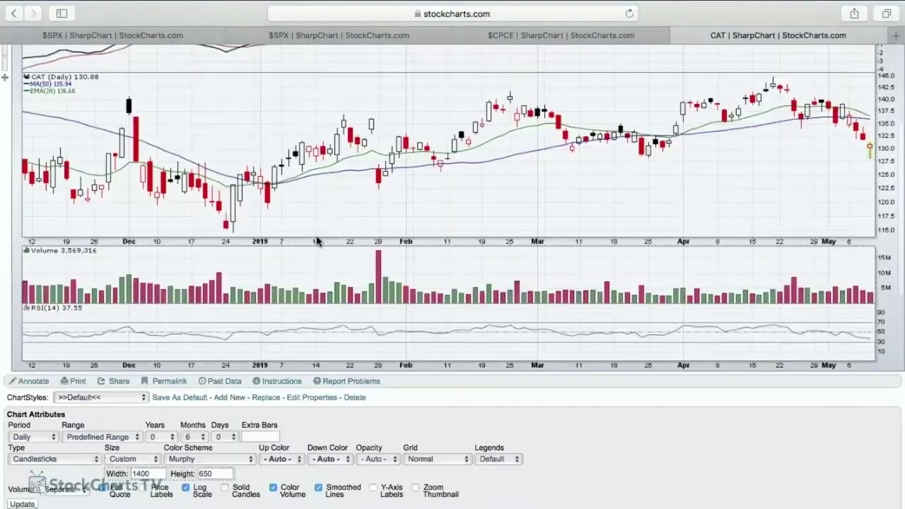
pyautogui.scroll(-9, 317, 241)
# Step: Add the Dividends indicator in the next Indicators row
pyautogui.click(134, 320)
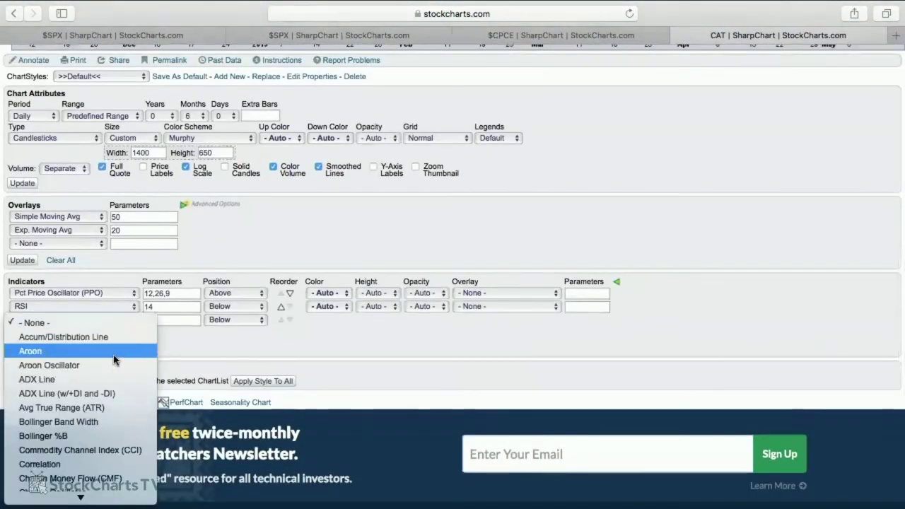
pyautogui.scroll(-3, 116, 360)
pyautogui.click(105, 438)
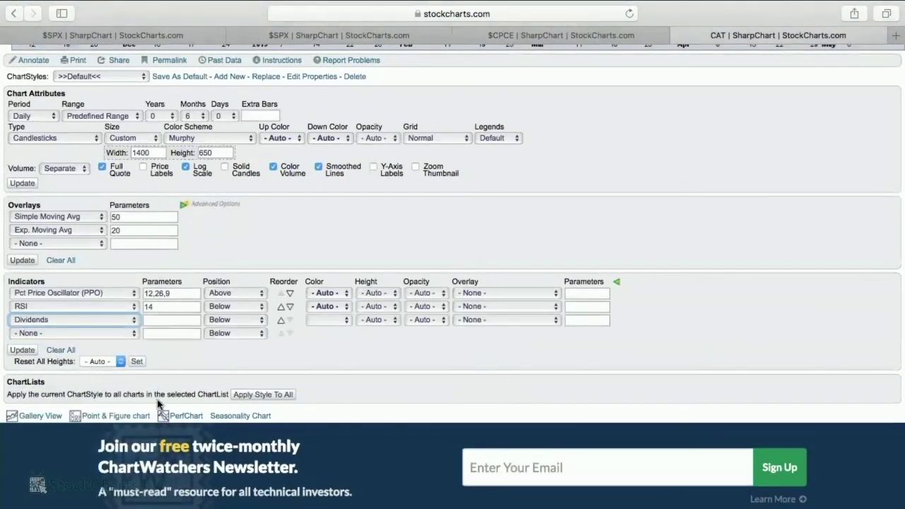
pyautogui.scroll(5, 212, 275)
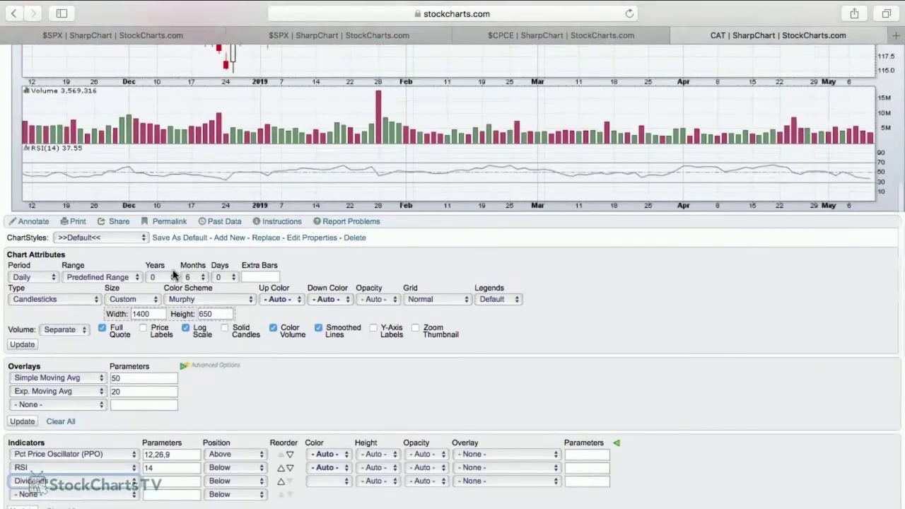
# Step: Set extra Months to 0 and Range to 10 Years, then redraw the CAT chart
pyautogui.click(191, 280)
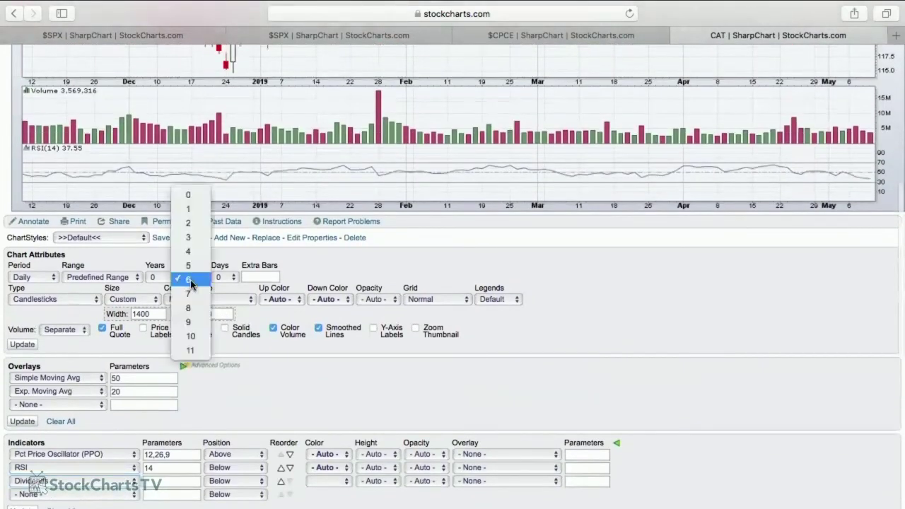
pyautogui.click(202, 194)
pyautogui.click(124, 276)
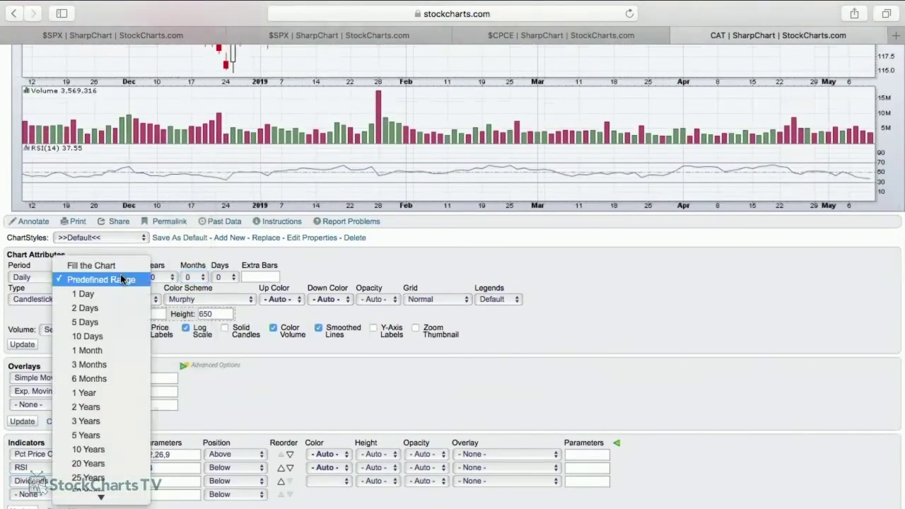
pyautogui.click(107, 446)
pyautogui.scroll(-2, 262, 392)
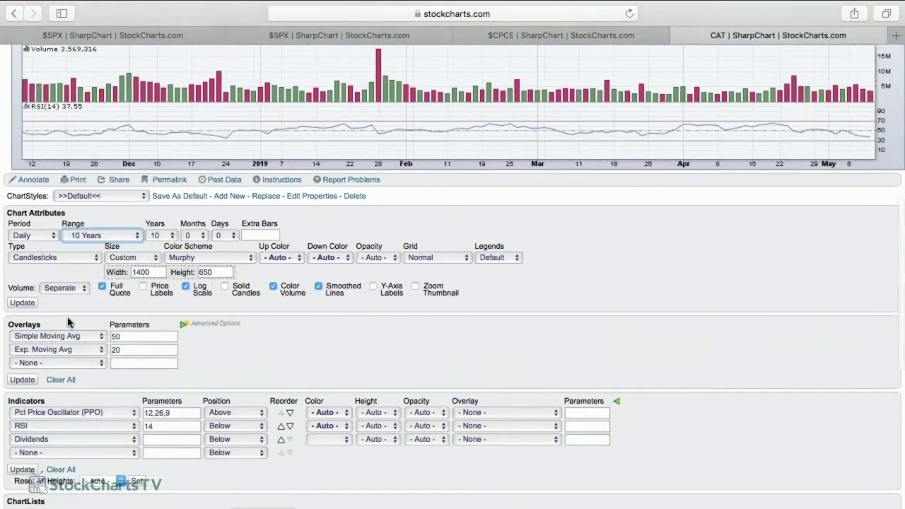
pyautogui.click(28, 303)
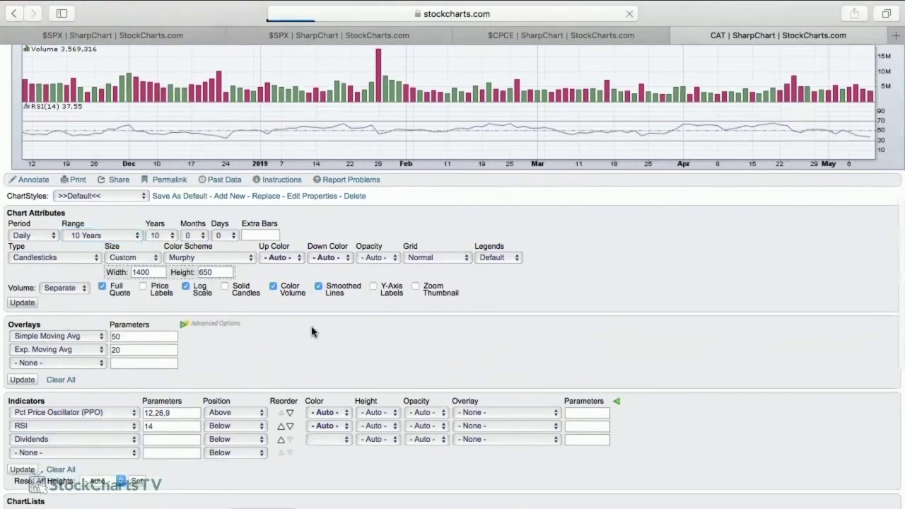
pyautogui.scroll(-5, 386, 327)
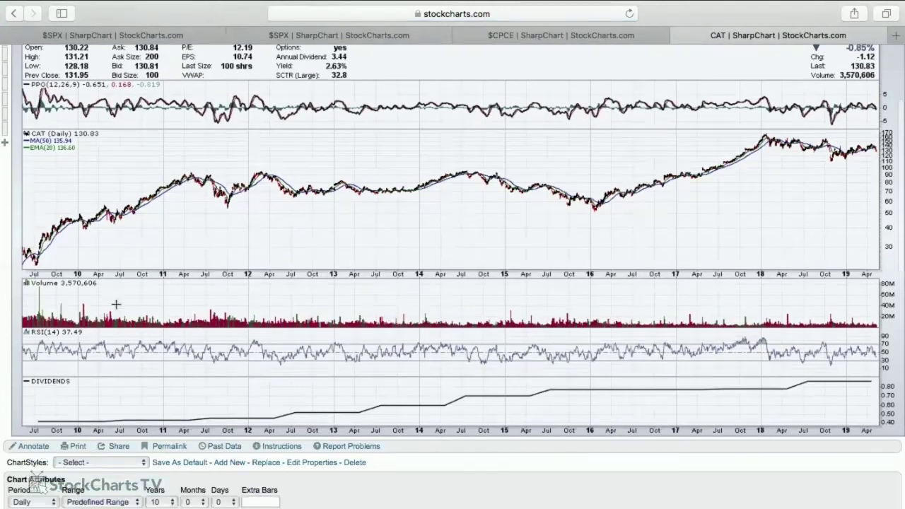
pyautogui.scroll(-3, 267, 347)
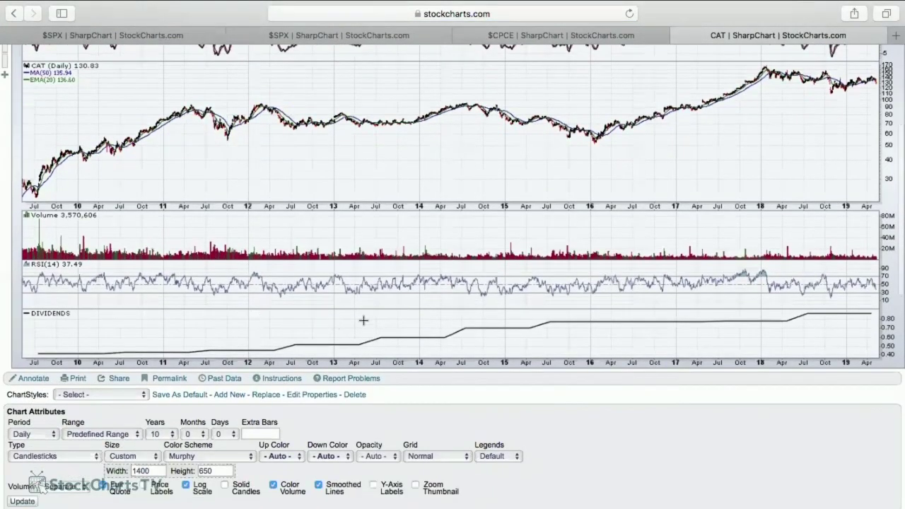